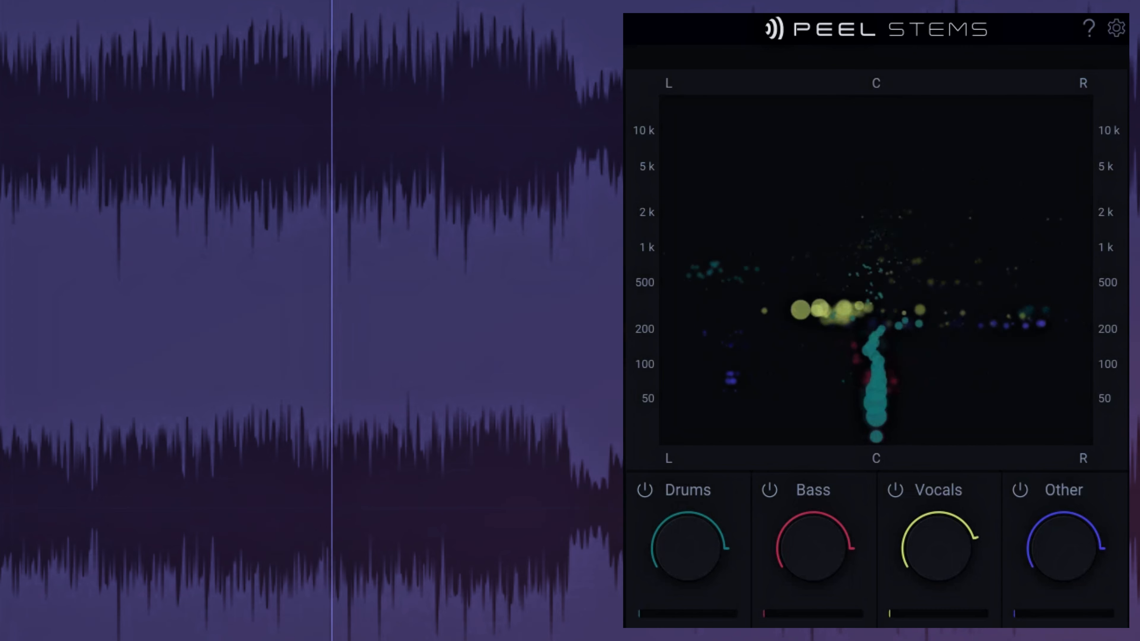
# Draw a filter region around the centre of the stem display, shift it towards the lower frequencies and remove it.
pyautogui.moveTo(753, 181); pyautogui.dragTo(976, 371)
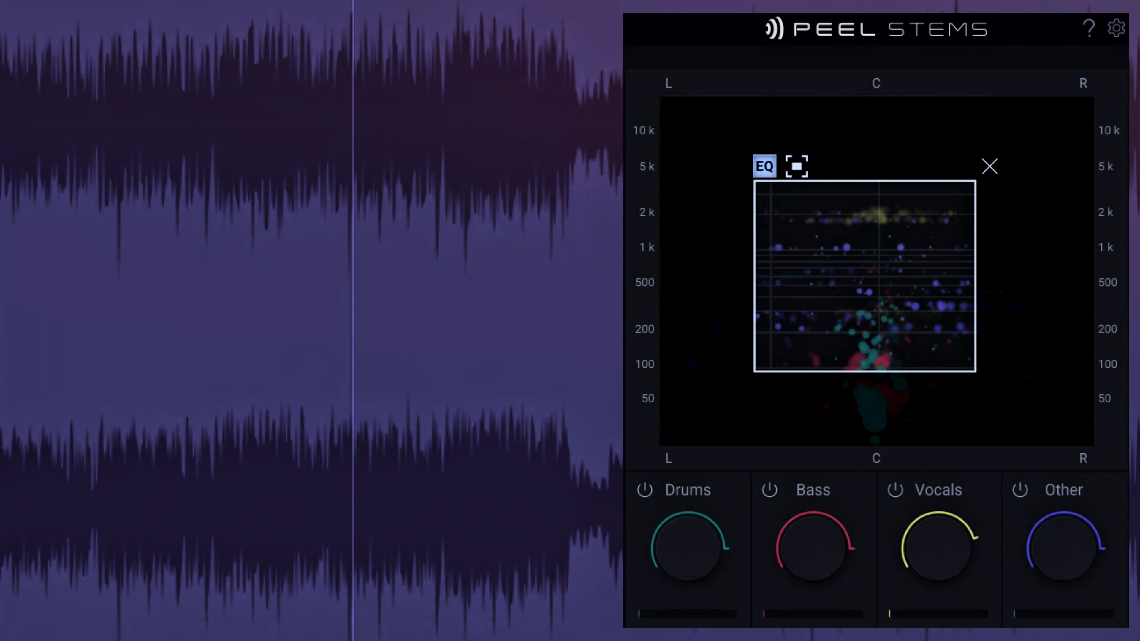
pyautogui.moveTo(864, 276); pyautogui.dragTo(879, 349)
pyautogui.press('Escape')
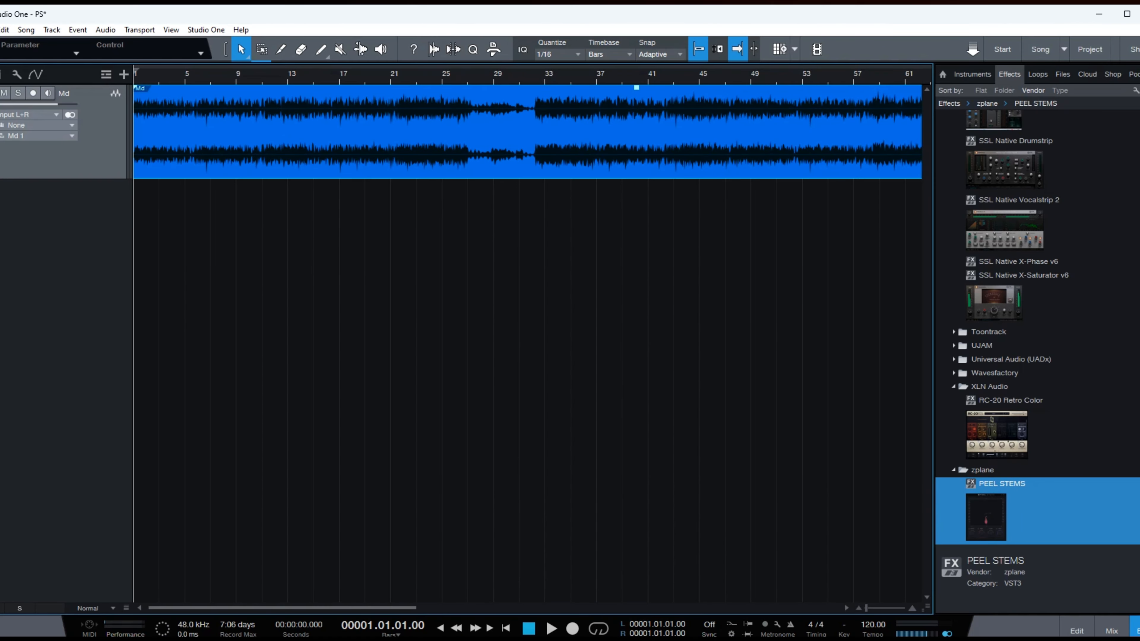
# Make the Md track taller and insert the PEEL STEMS effect on it, with its window enlarged and placed beside the arrangement.
pyautogui.moveTo(76, 178); pyautogui.dragTo(76, 234)
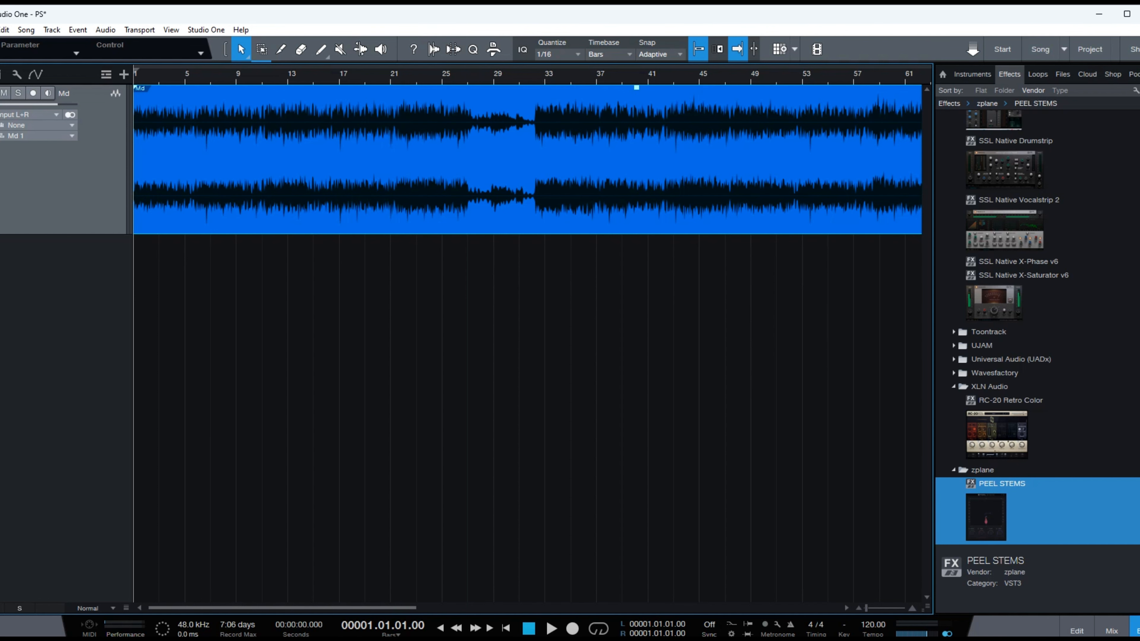
pyautogui.moveTo(1002, 483); pyautogui.dragTo(25, 191)
pyautogui.moveTo(744, 490); pyautogui.dragTo(844, 602)
pyautogui.moveTo(618, 78); pyautogui.dragTo(937, 80)
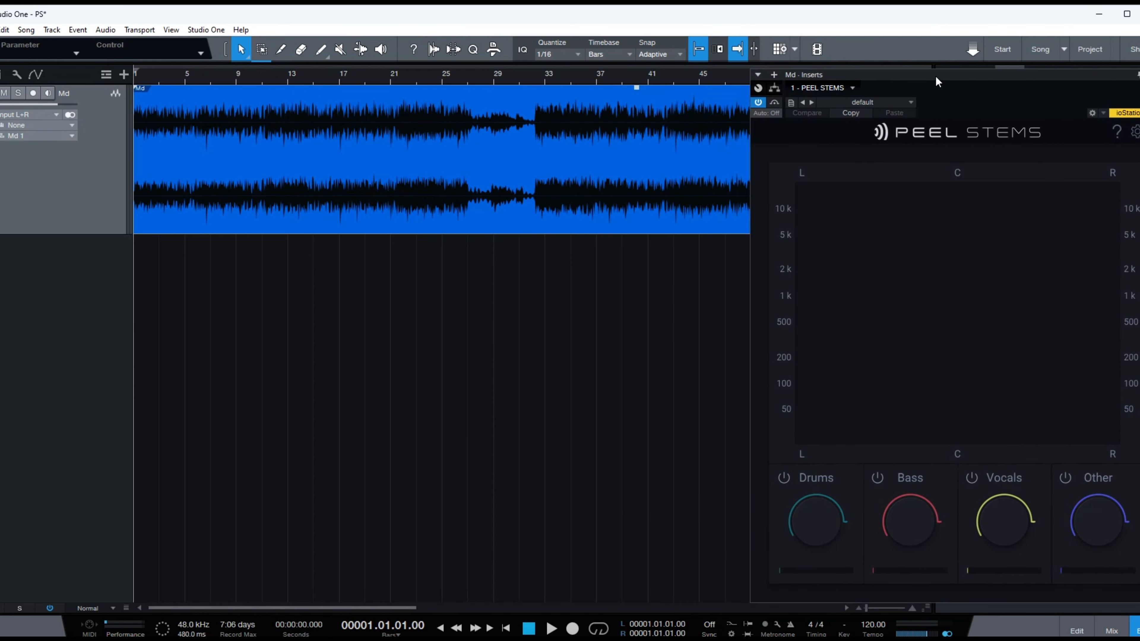
# Play the song and audition it with the Vocals stem muted and with Vocals soloed, restoring all stems.
pyautogui.press('space')
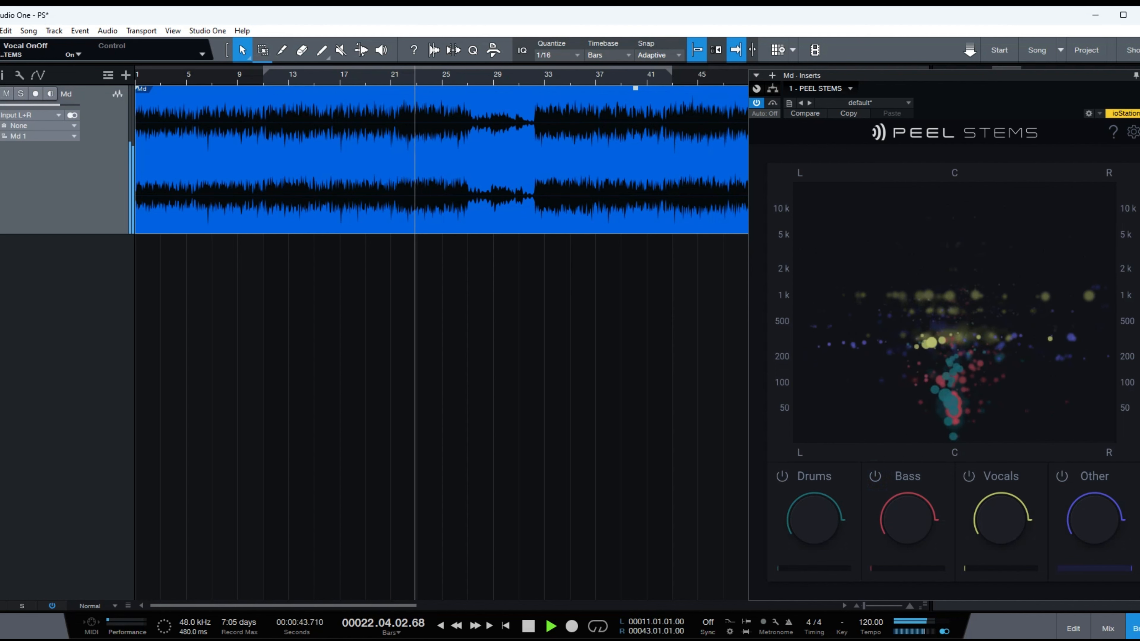
pyautogui.click(965, 477)
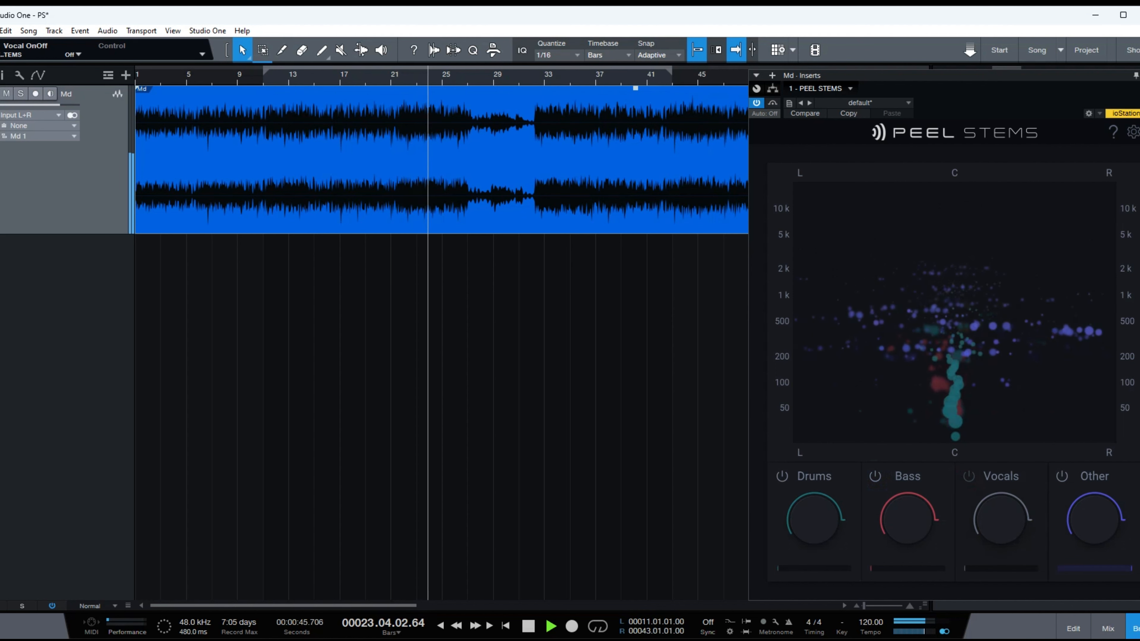
pyautogui.keyDown('shift'); pyautogui.click(968, 476); pyautogui.keyUp('shift')
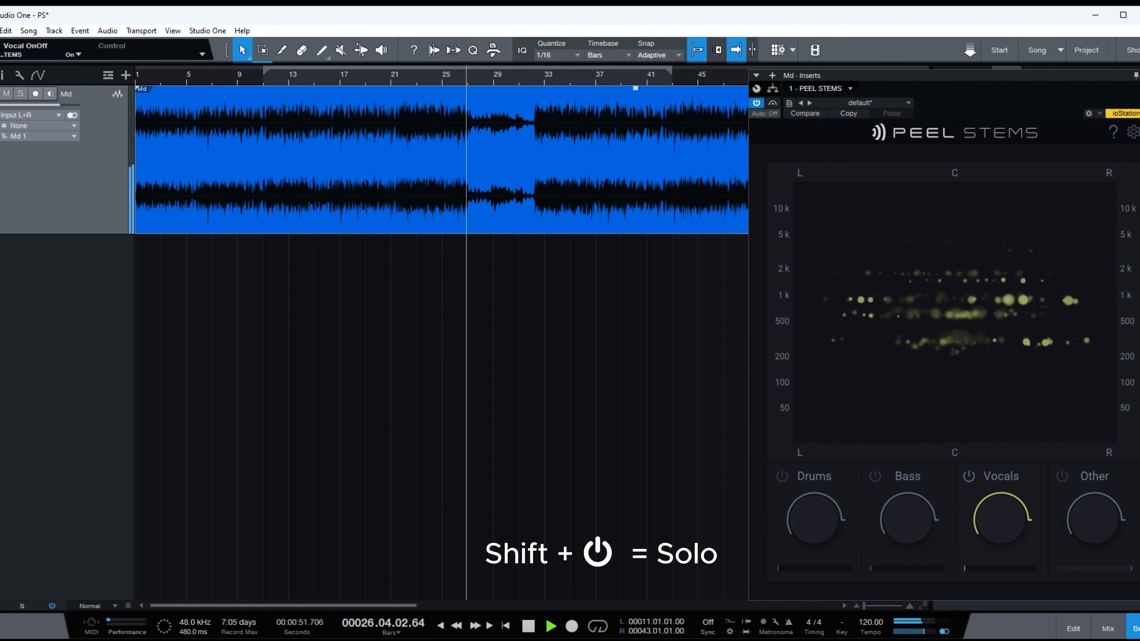
pyautogui.keyDown('shift'); pyautogui.click(968, 476); pyautogui.keyUp('shift')
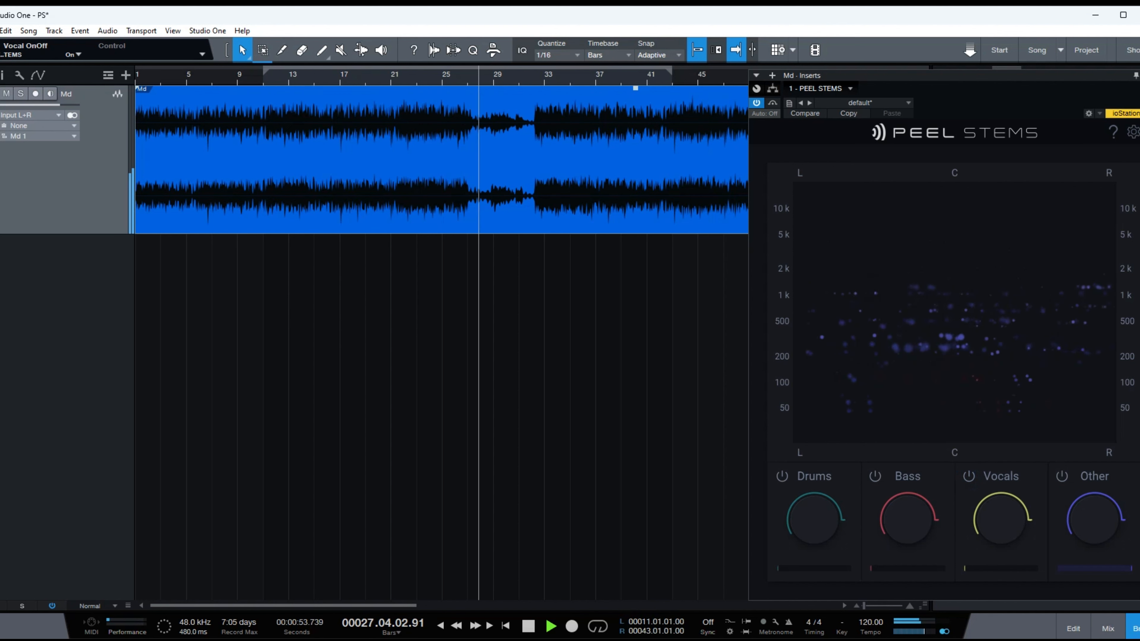
# Audition the song with the Other stem muted and with Other soloed, restoring all stems.
pyautogui.click(1061, 476)
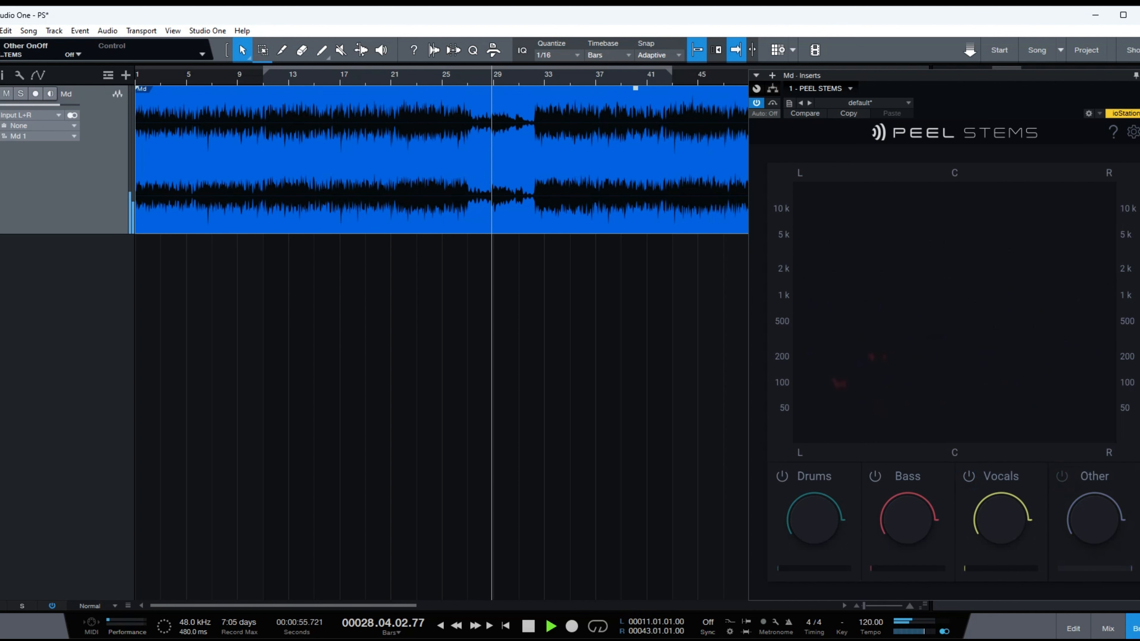
pyautogui.click(1061, 475)
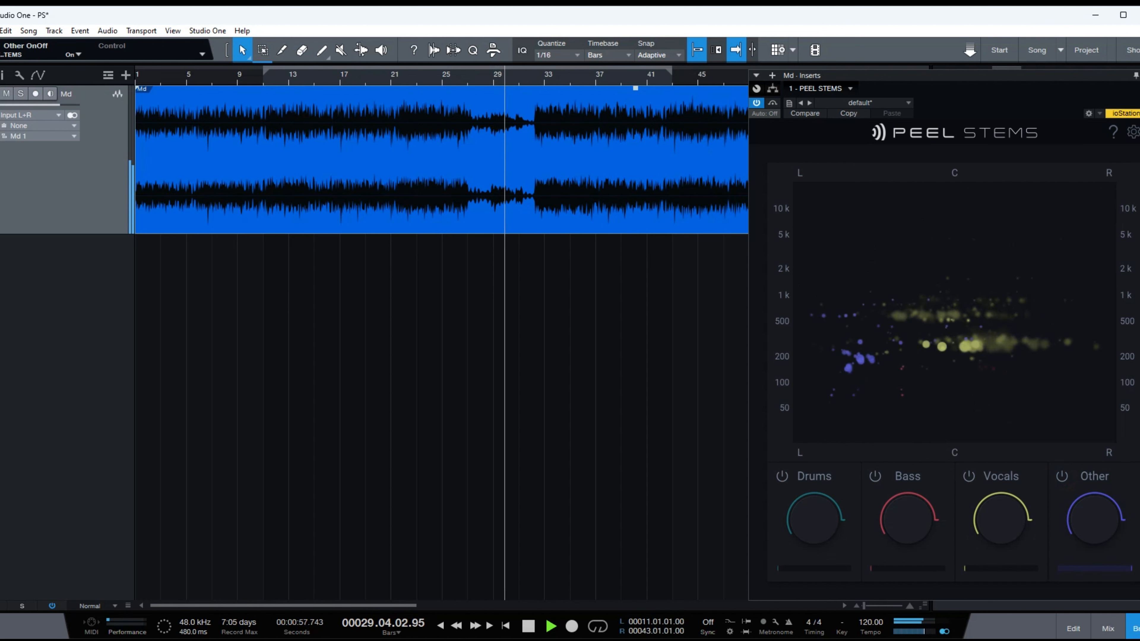
pyautogui.keyDown('shift'); pyautogui.click(1061, 475); pyautogui.keyUp('shift')
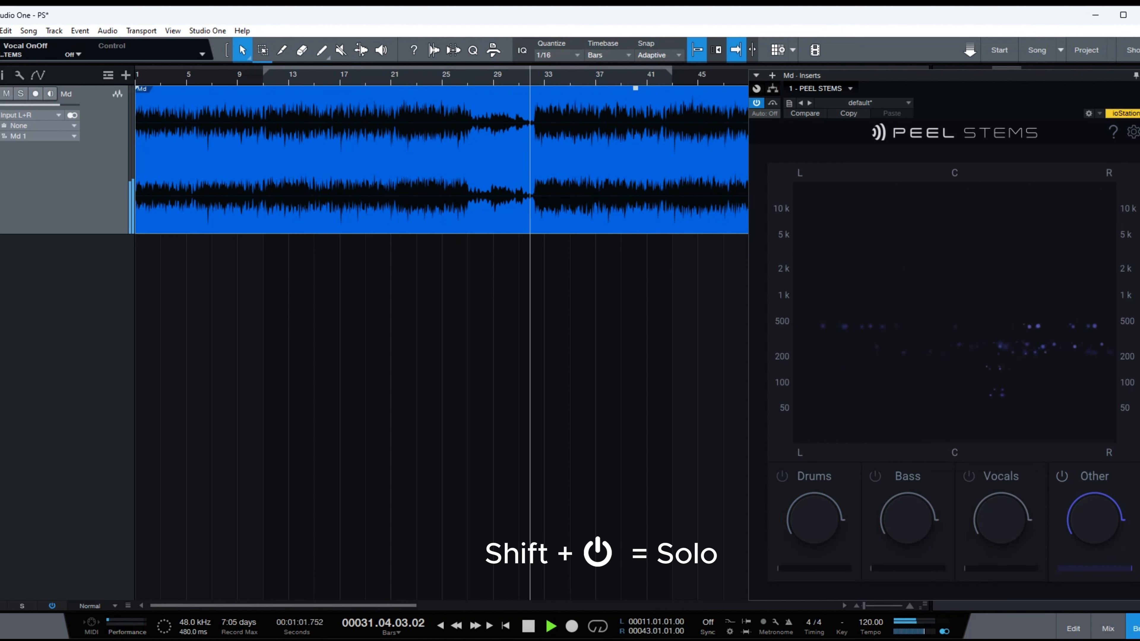
pyautogui.keyDown('shift'); pyautogui.click(1061, 476); pyautogui.keyUp('shift')
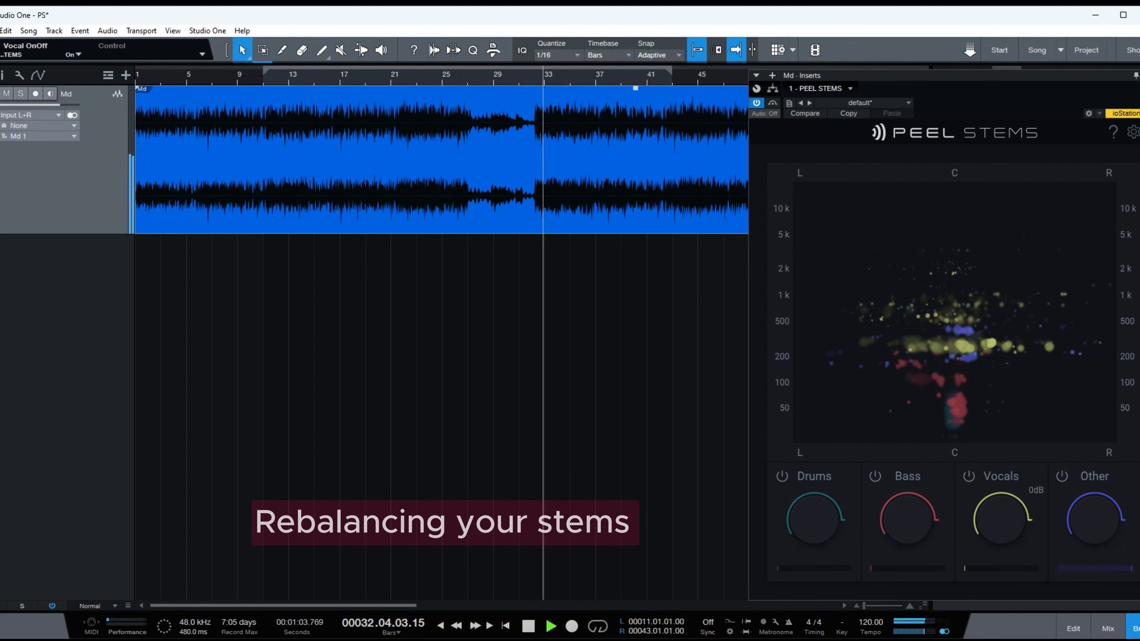
# Rebalance the stem gains with Vocals at about -3 dB, Bass at 6 dB and Other at about -7 dB, and readjust Drums and Vocals.
pyautogui.moveTo(1000, 519)
pyautogui.mouseDown()
pyautogui.moveTo(1000, 553)
pyautogui.moveTo(1000, 513)
pyautogui.moveTo(999, 522)
pyautogui.mouseUp()
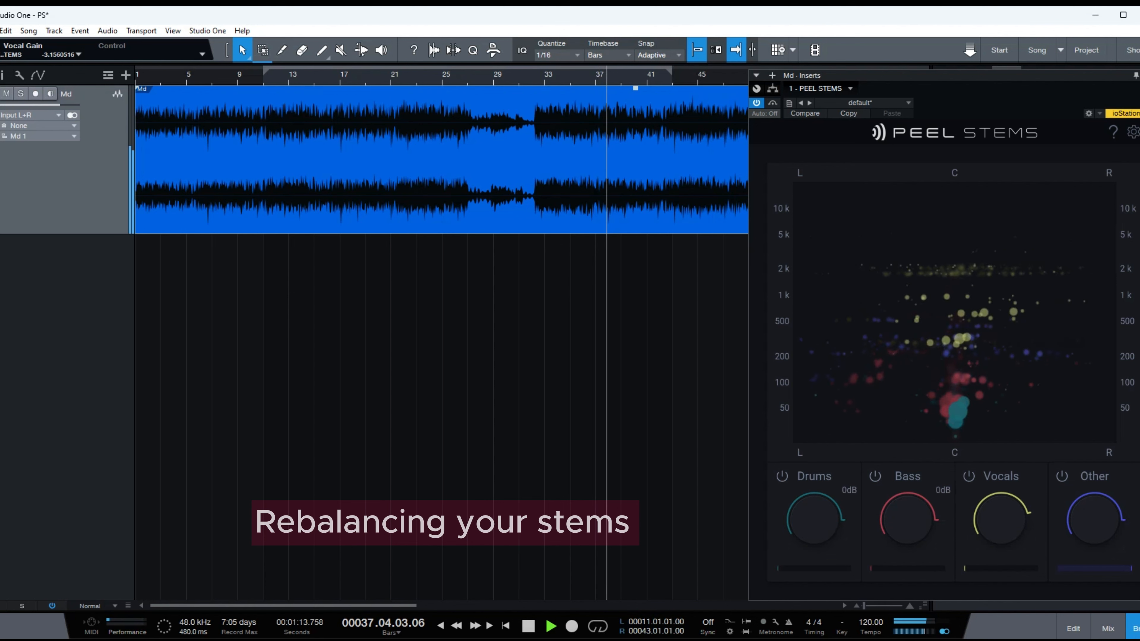
pyautogui.moveTo(906, 519)
pyautogui.mouseDown()
pyautogui.moveTo(906, 546)
pyautogui.moveTo(907, 521)
pyautogui.mouseUp()
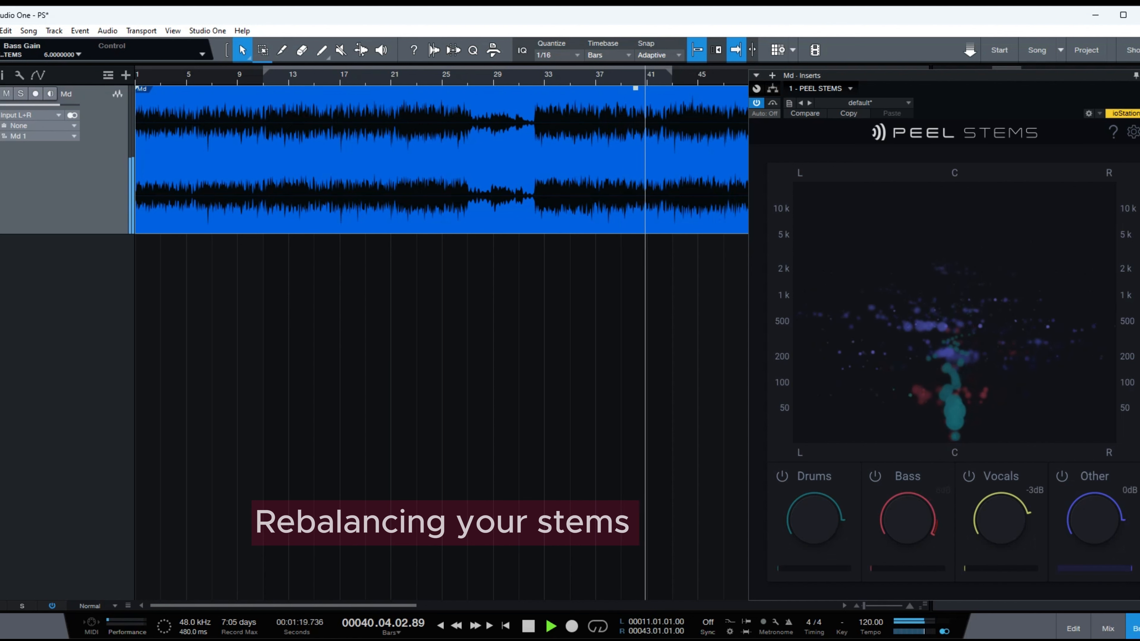
pyautogui.moveTo(1094, 519)
pyautogui.mouseDown()
pyautogui.moveTo(1094, 534)
pyautogui.moveTo(1094, 511)
pyautogui.mouseUp()
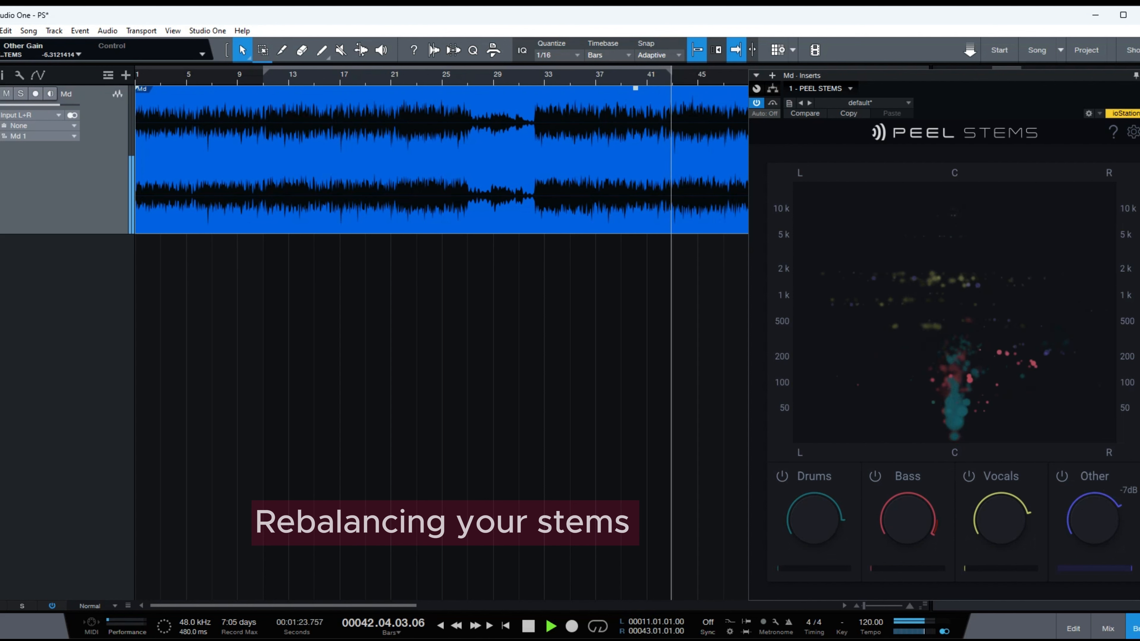
pyautogui.moveTo(813, 519)
pyautogui.mouseDown()
pyautogui.moveTo(813, 534)
pyautogui.moveTo(813, 508)
pyautogui.mouseUp()
pyautogui.moveTo(999, 519); pyautogui.dragTo(1000, 534)
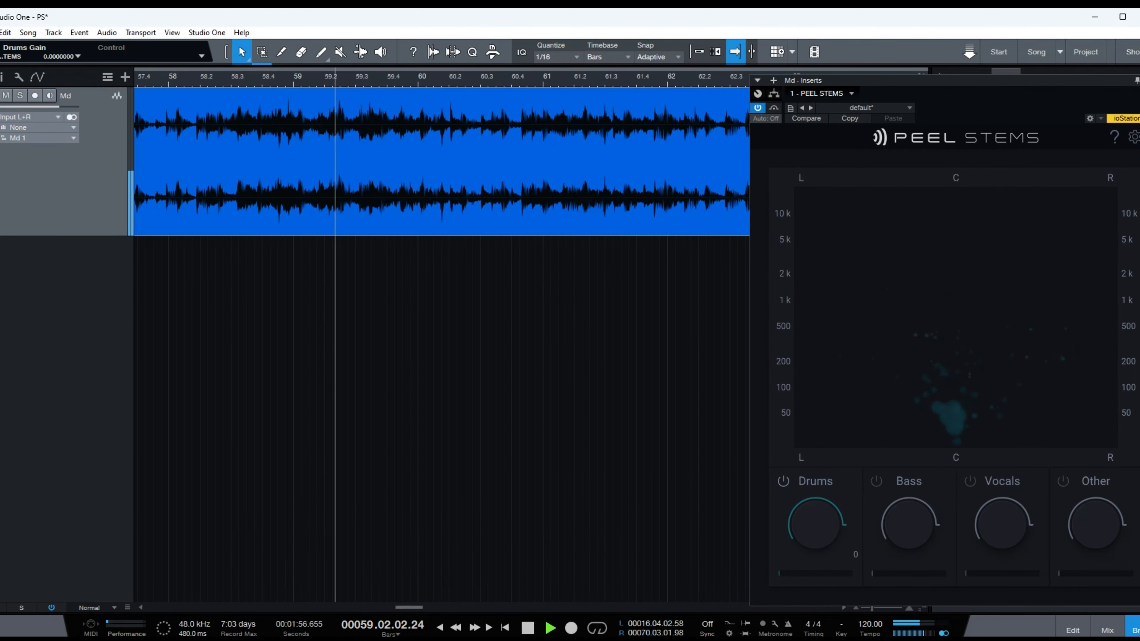
# Raise the soloed Drums stem's isolation to 1.00 and reset it to its default.
pyautogui.moveTo(779, 574); pyautogui.dragTo(851, 573)
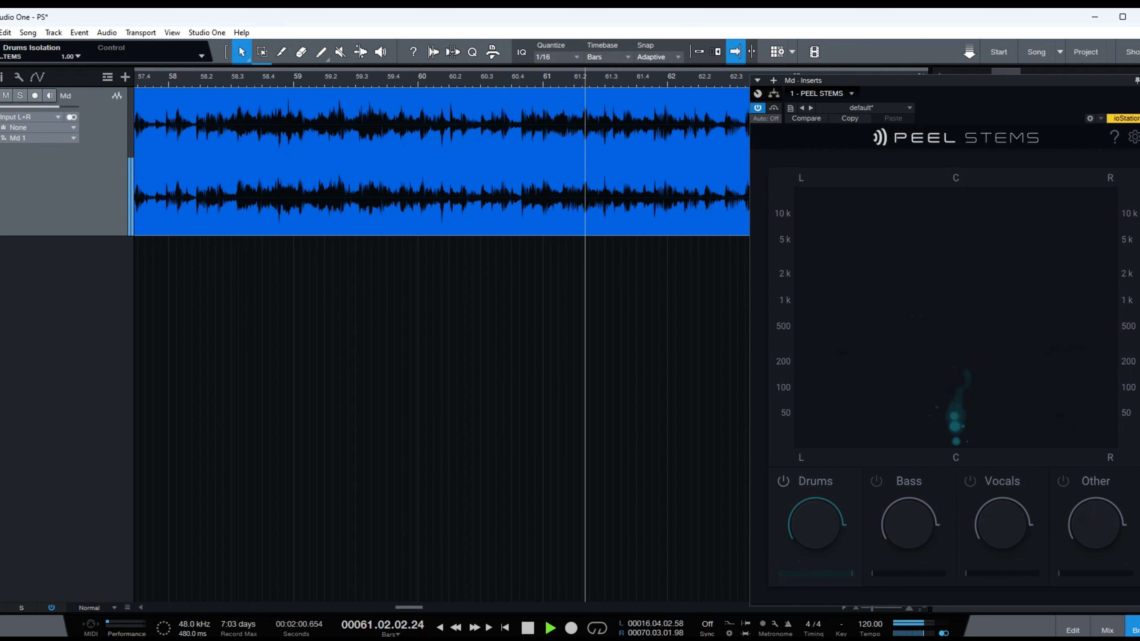
pyautogui.doubleClick(823, 574)
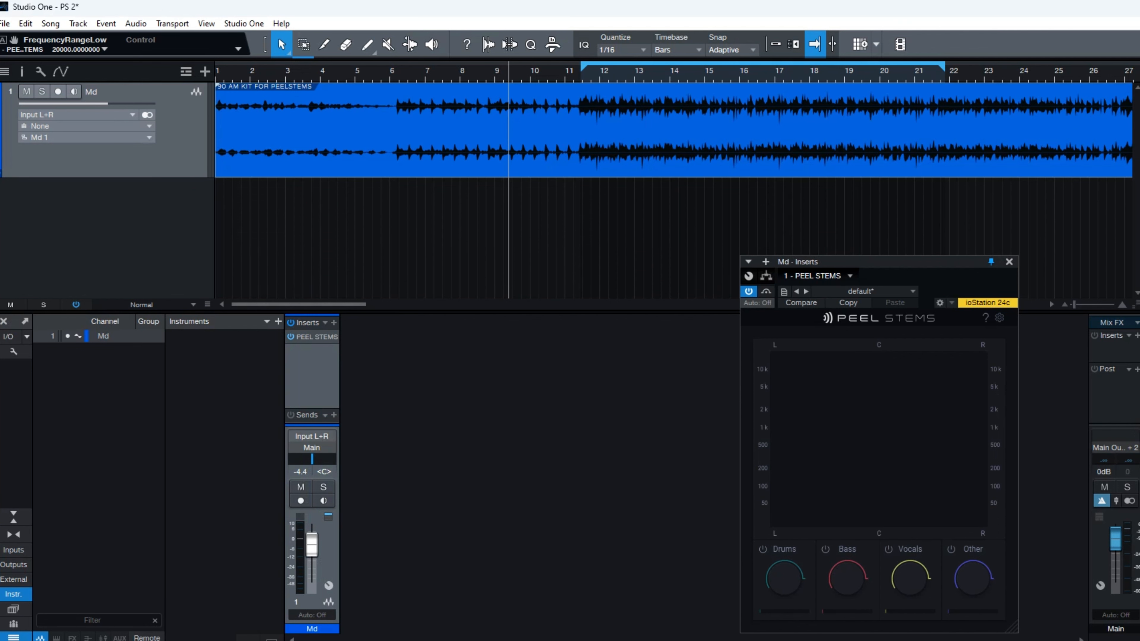
# During playback, try the filter region with its upper limit at about 1.6 kHz and its lower limit at about 450 Hz, restoring each.
pyautogui.press('space')
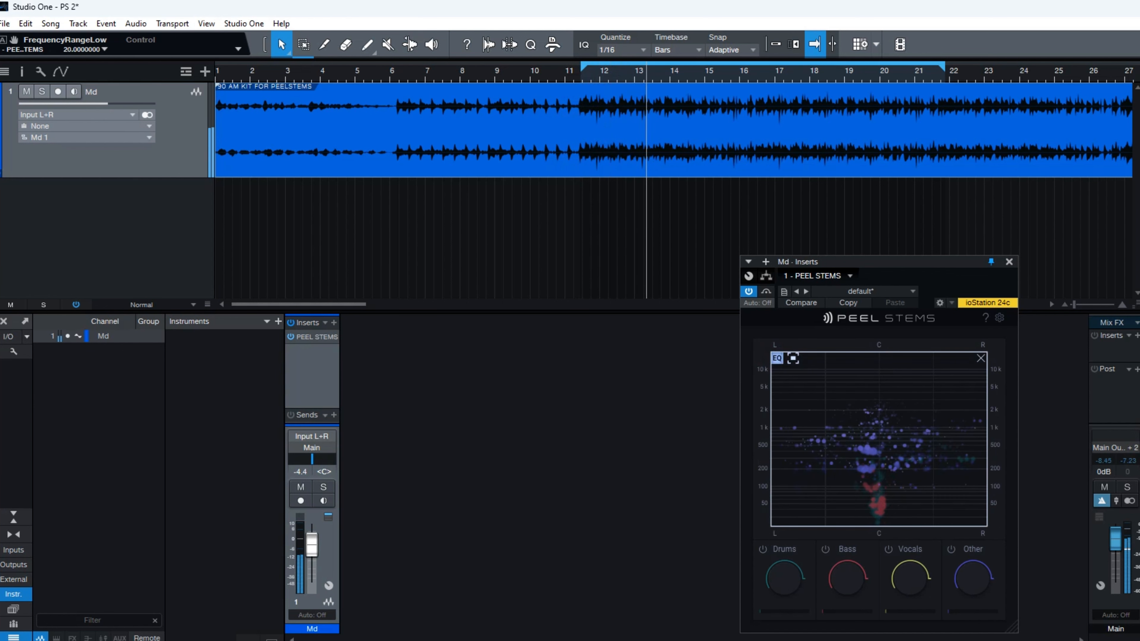
pyautogui.moveTo(904, 354); pyautogui.dragTo(904, 398)
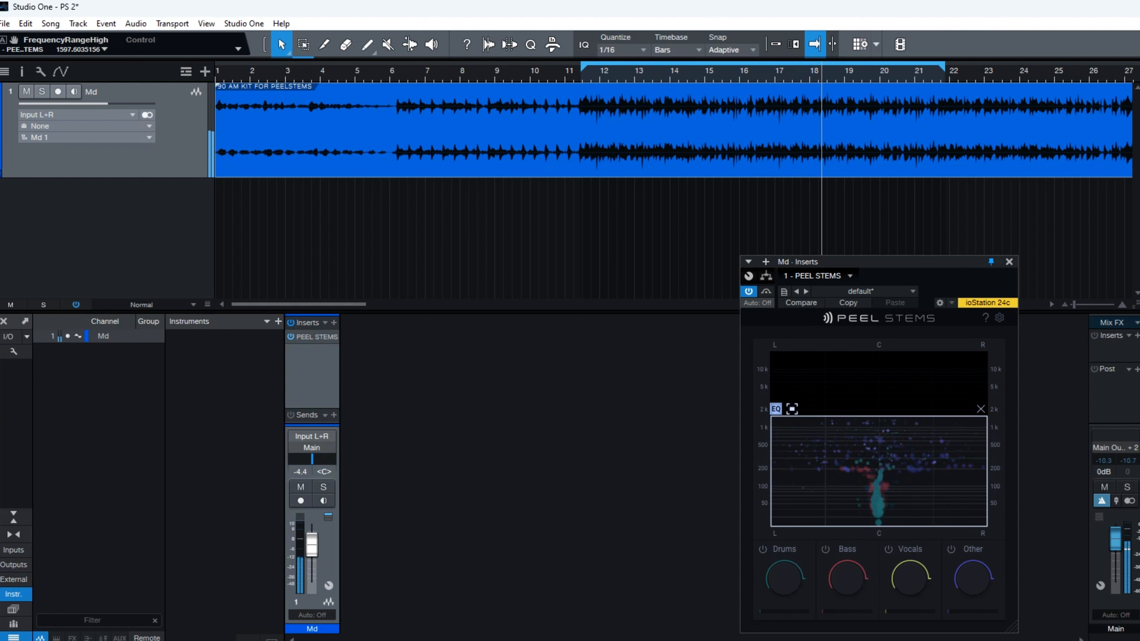
pyautogui.moveTo(904, 398); pyautogui.dragTo(904, 353)
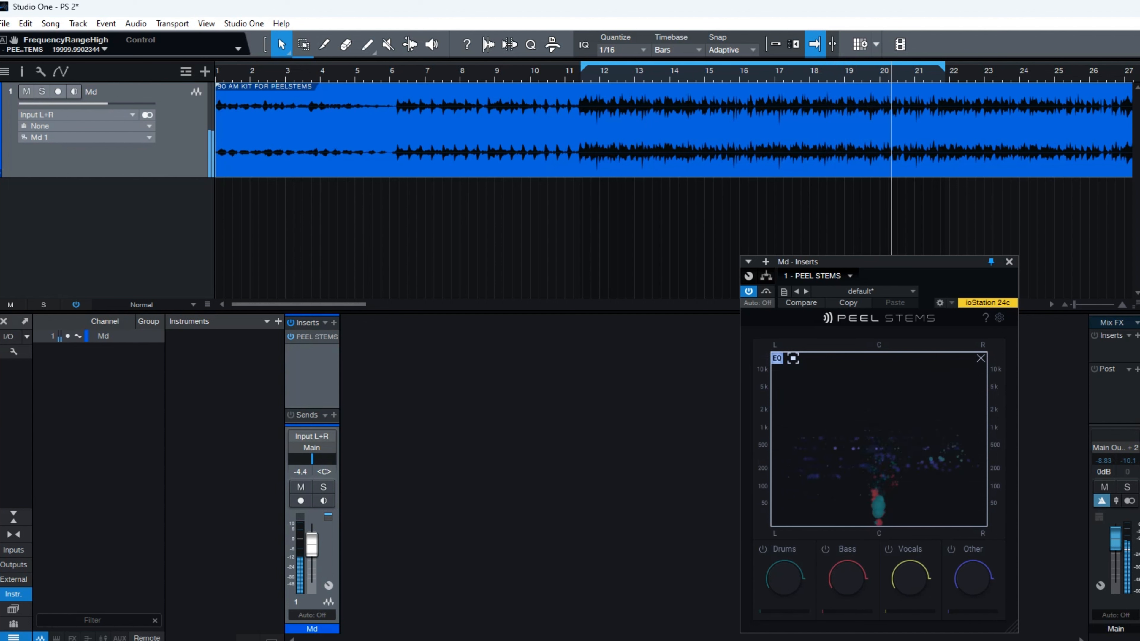
pyautogui.moveTo(887, 525); pyautogui.dragTo(887, 524)
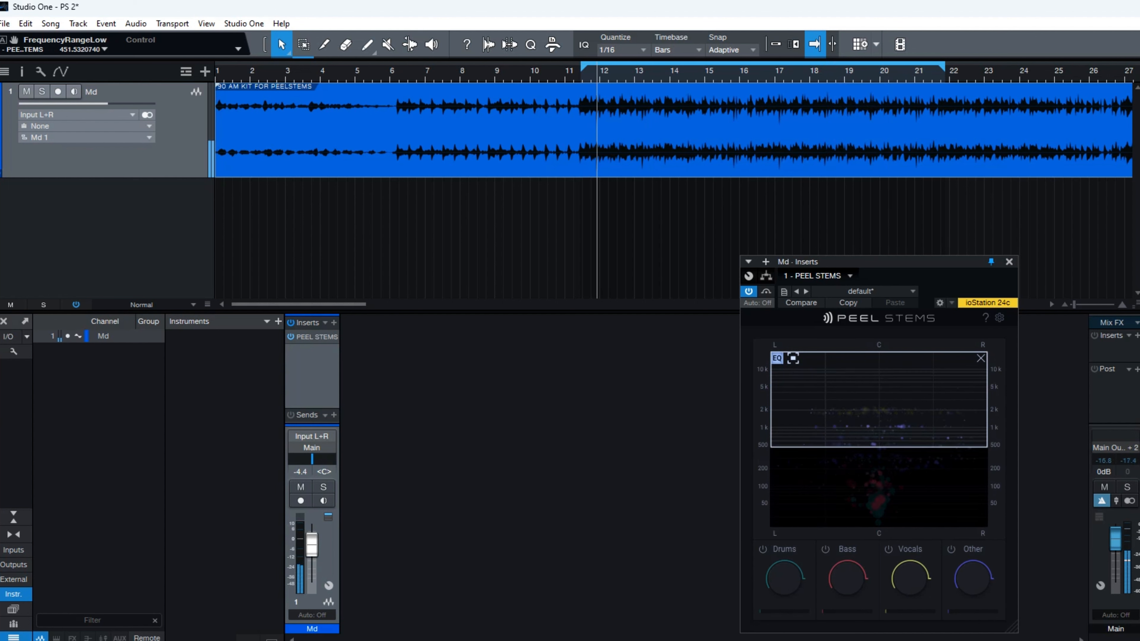
pyautogui.moveTo(887, 494); pyautogui.dragTo(887, 521)
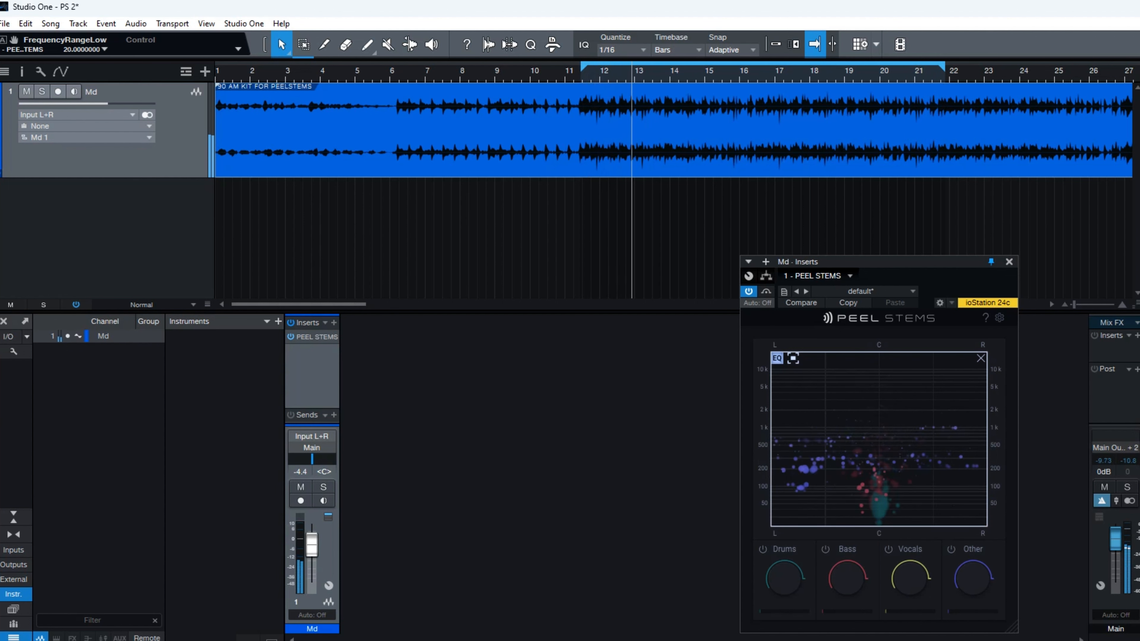
# Narrow the filter region to the middle of the stereo field and shift it to the far right of the stereo field.
pyautogui.moveTo(771, 440); pyautogui.dragTo(835, 439)
pyautogui.moveTo(986, 440); pyautogui.dragTo(912, 440)
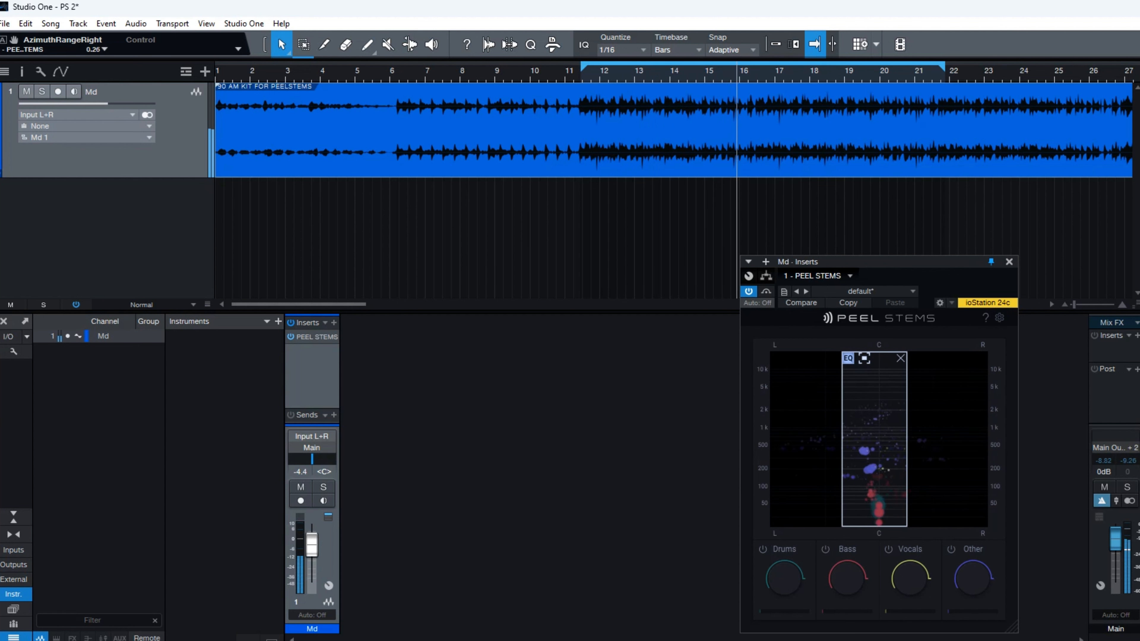
pyautogui.moveTo(872, 439); pyautogui.dragTo(954, 440)
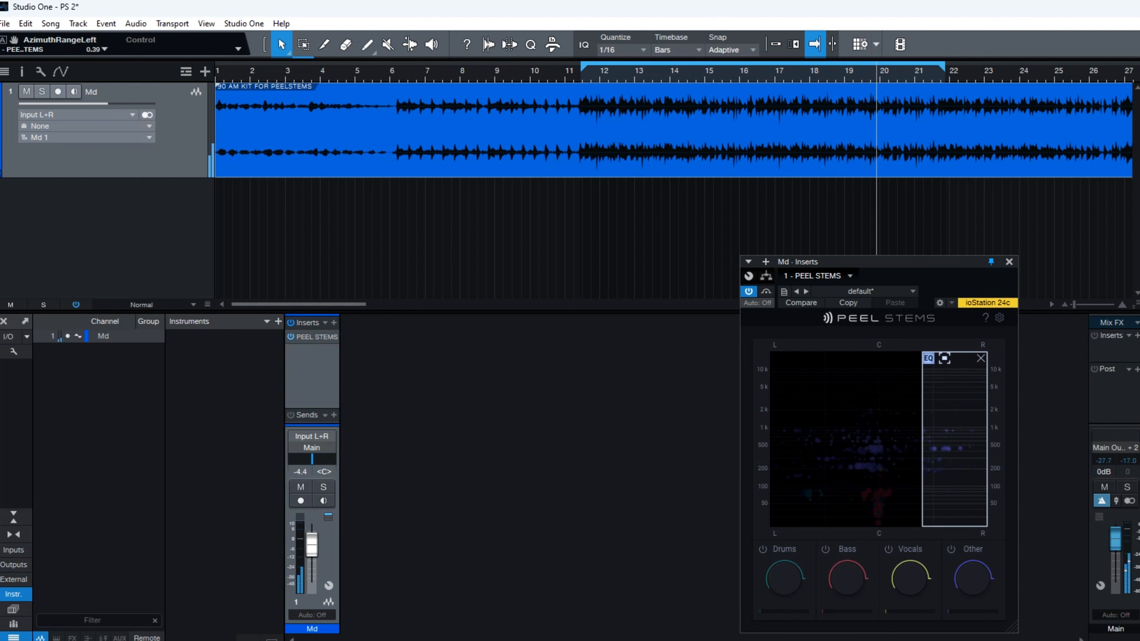
# Shrink the filter region to a lower limit of about 850 Hz and move it to the stereo centre, starting at about 53 Hz.
pyautogui.moveTo(922, 524); pyautogui.dragTo(928, 458)
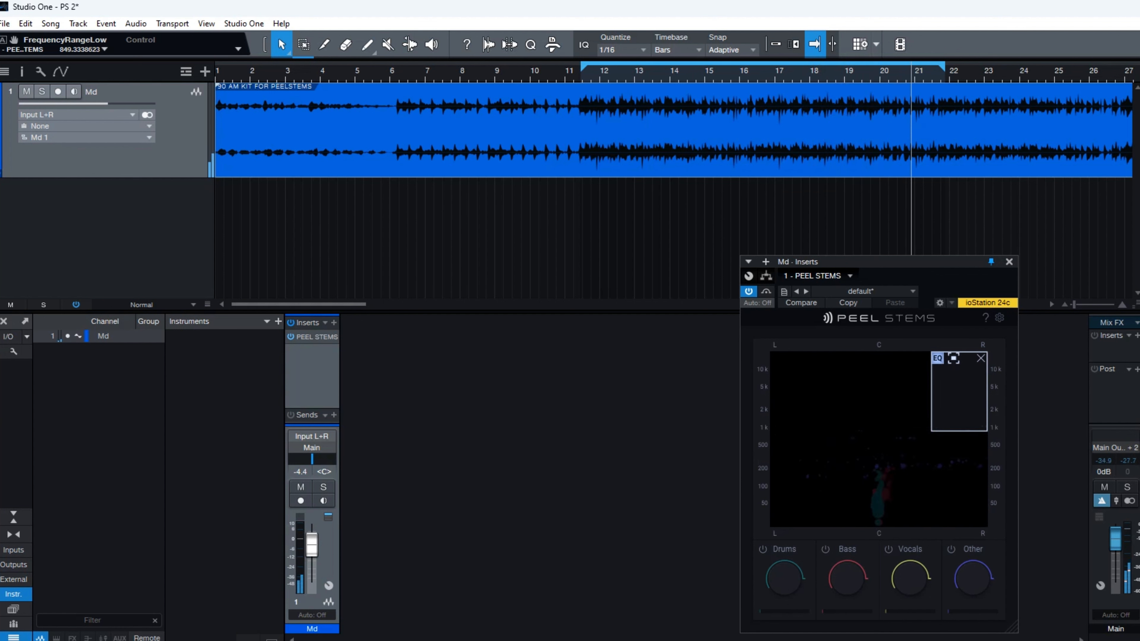
pyautogui.moveTo(969, 396); pyautogui.dragTo(888, 454)
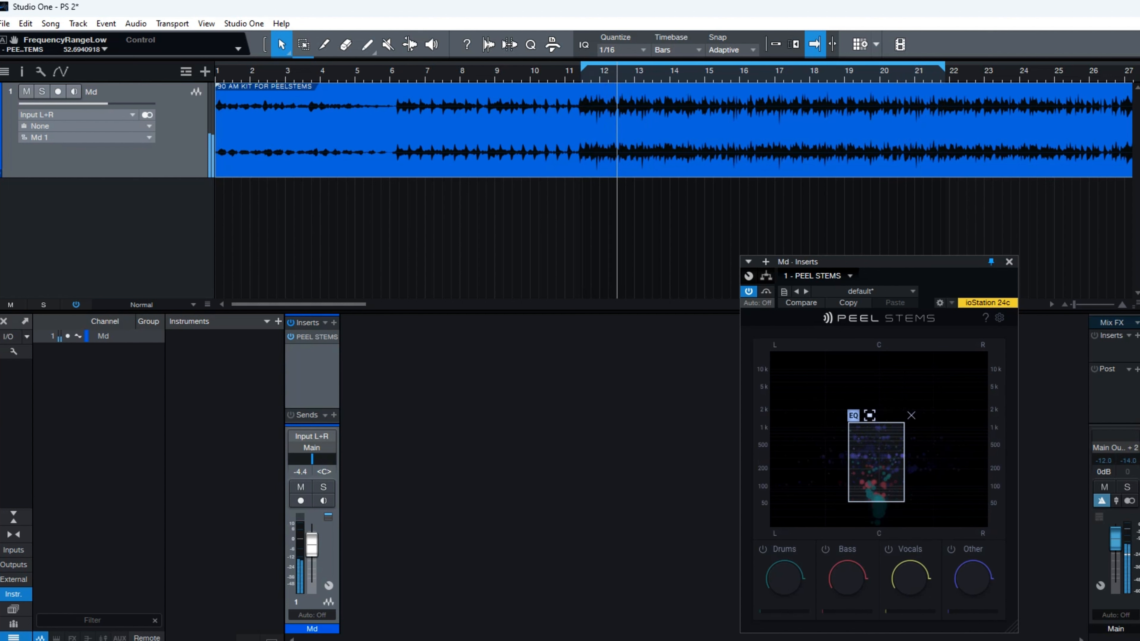
# Compare hearing only the filter region with hearing everything outside it by switching the EQ inversion on and off twice.
pyautogui.click(871, 416)
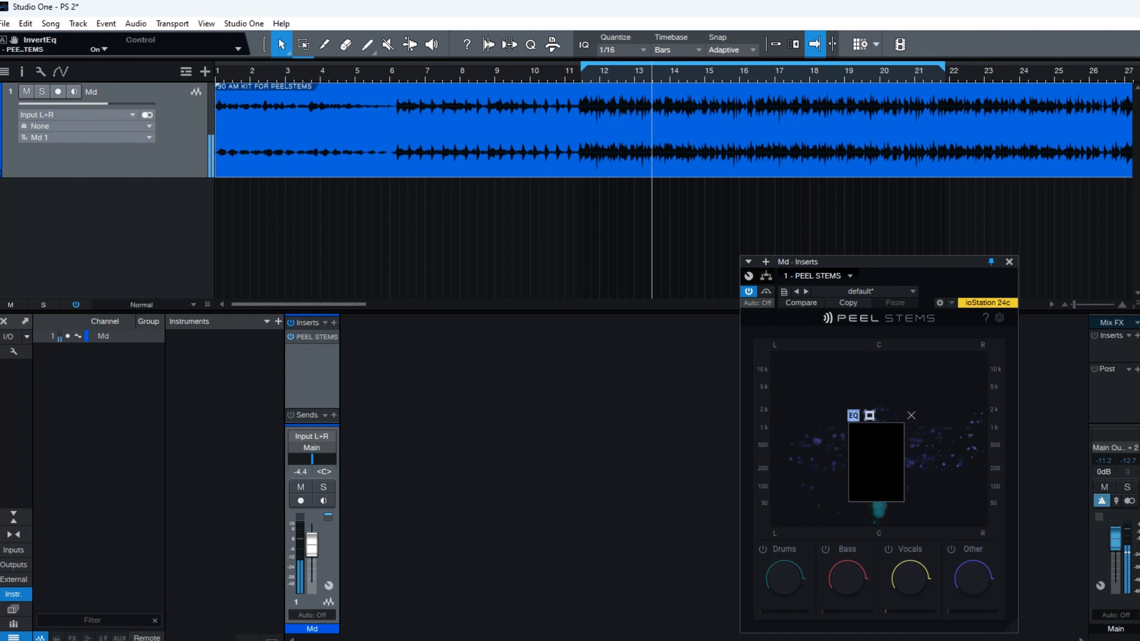
pyautogui.click(871, 416)
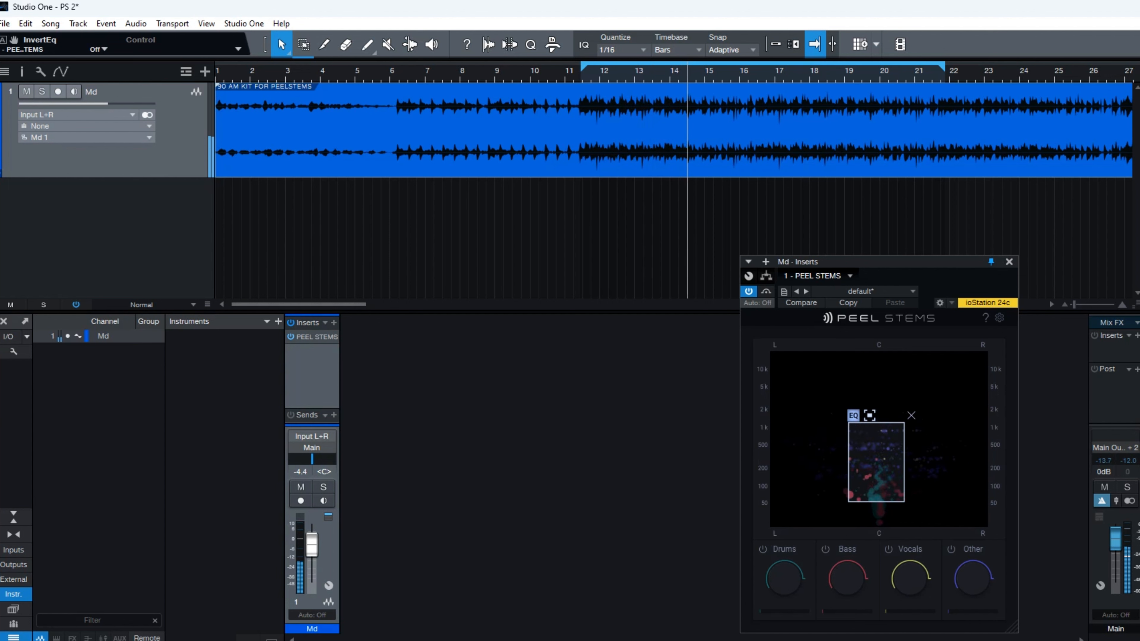
pyautogui.click(871, 415)
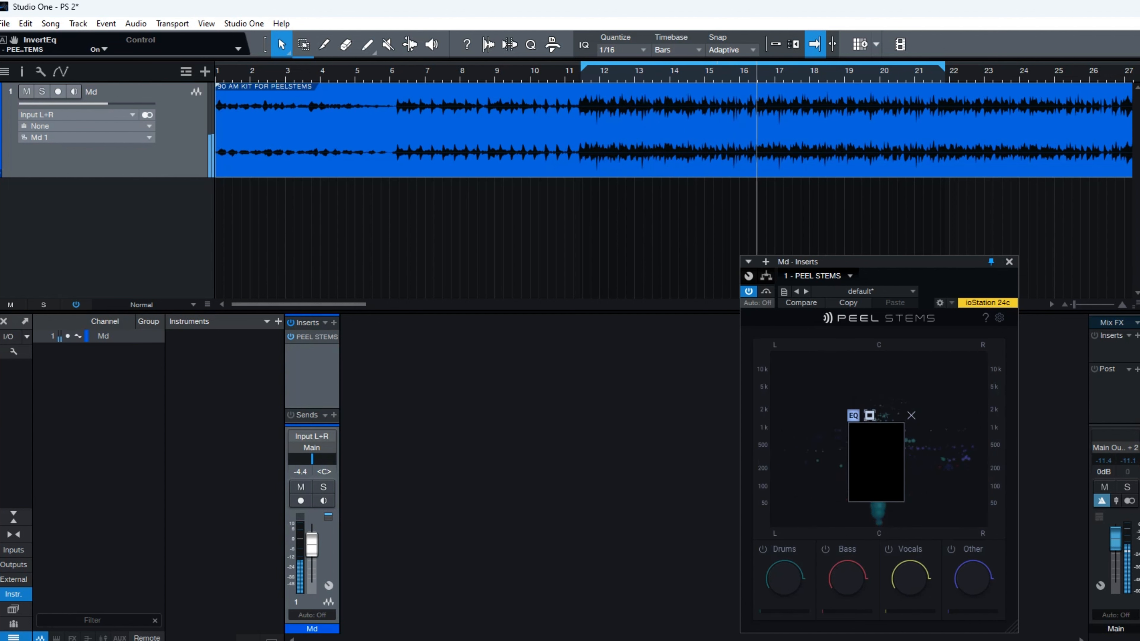
pyautogui.click(870, 416)
# Move the filter region down to a lower limit of 20 Hz and invert it.
pyautogui.moveTo(874, 449)
pyautogui.mouseDown()
pyautogui.moveTo(873, 411)
pyautogui.moveTo(880, 432)
pyautogui.mouseUp()
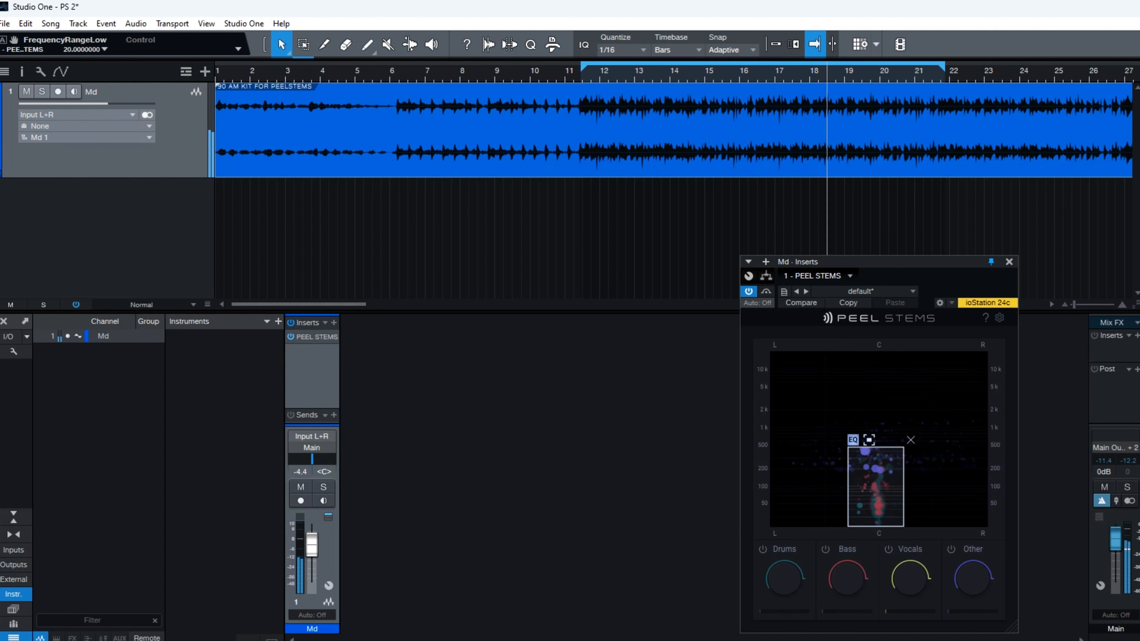
pyautogui.click(869, 440)
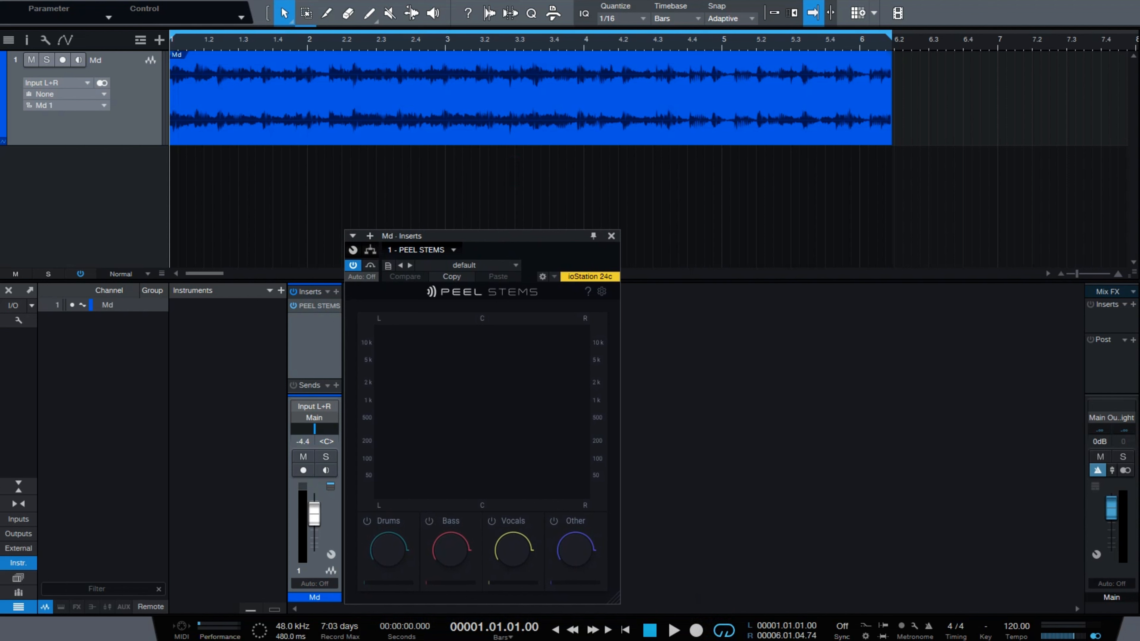
# Play the looped clip and solo the Md track, which carries the drums, bass and other stems.
pyautogui.press('space')
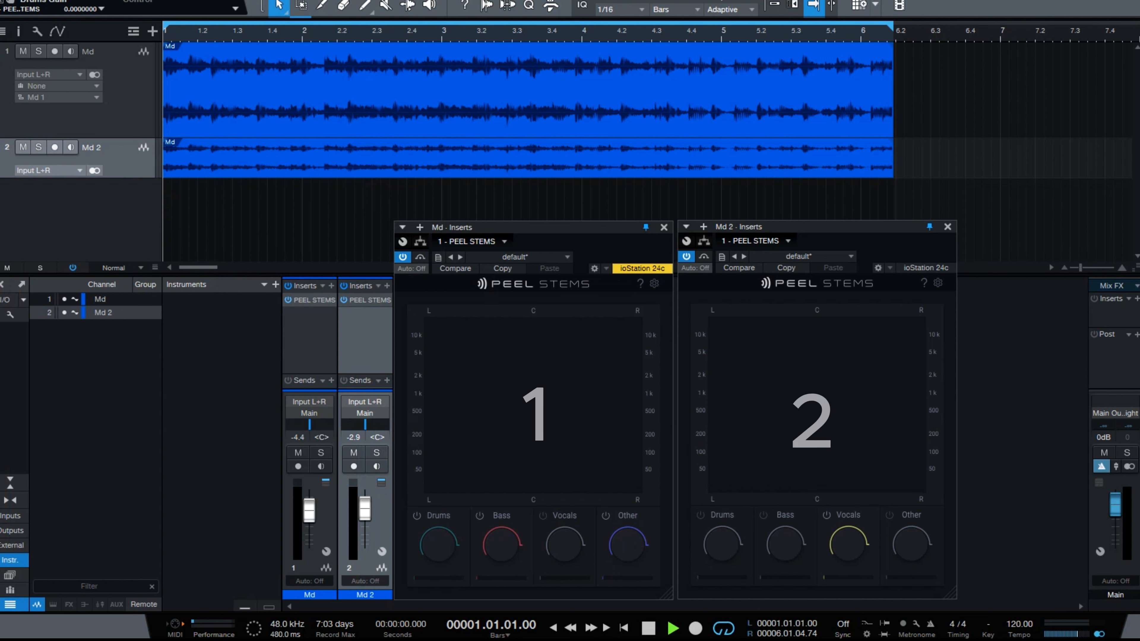
pyautogui.press('space')
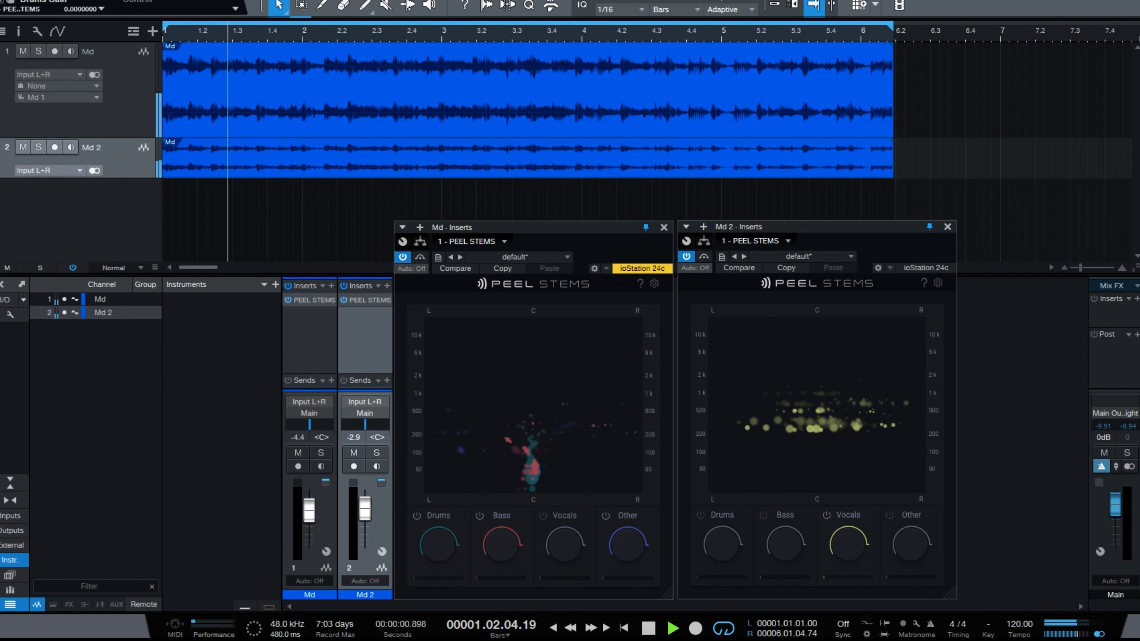
pyautogui.click(320, 452)
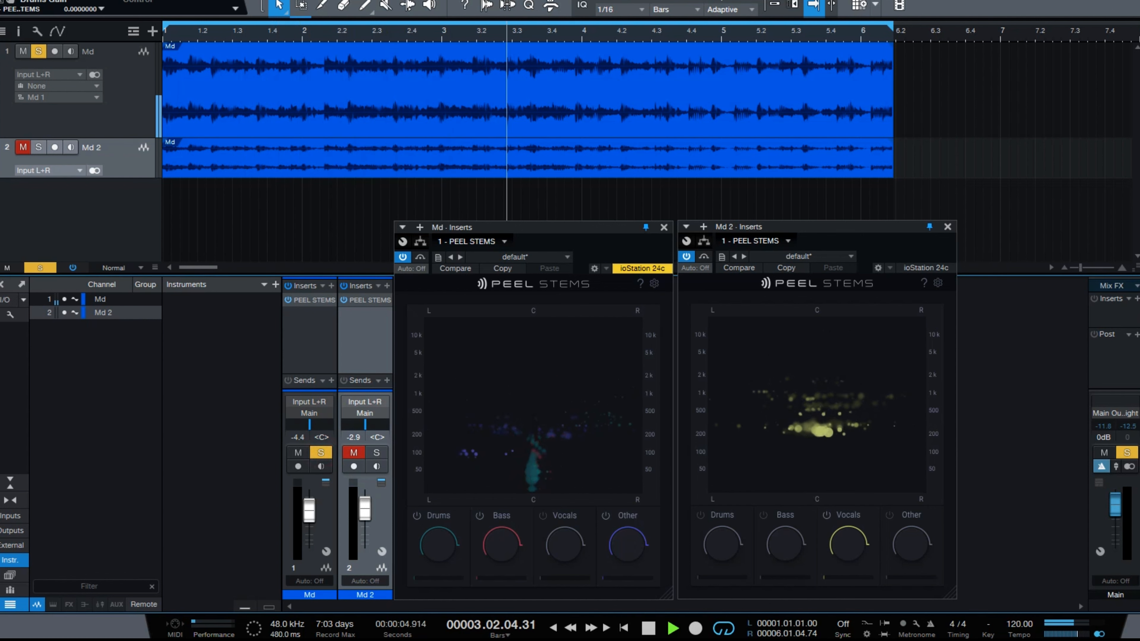
# Compare the two tracks during playback by switching the solo to the Md 2 vocals track and off it again.
pyautogui.click(376, 453)
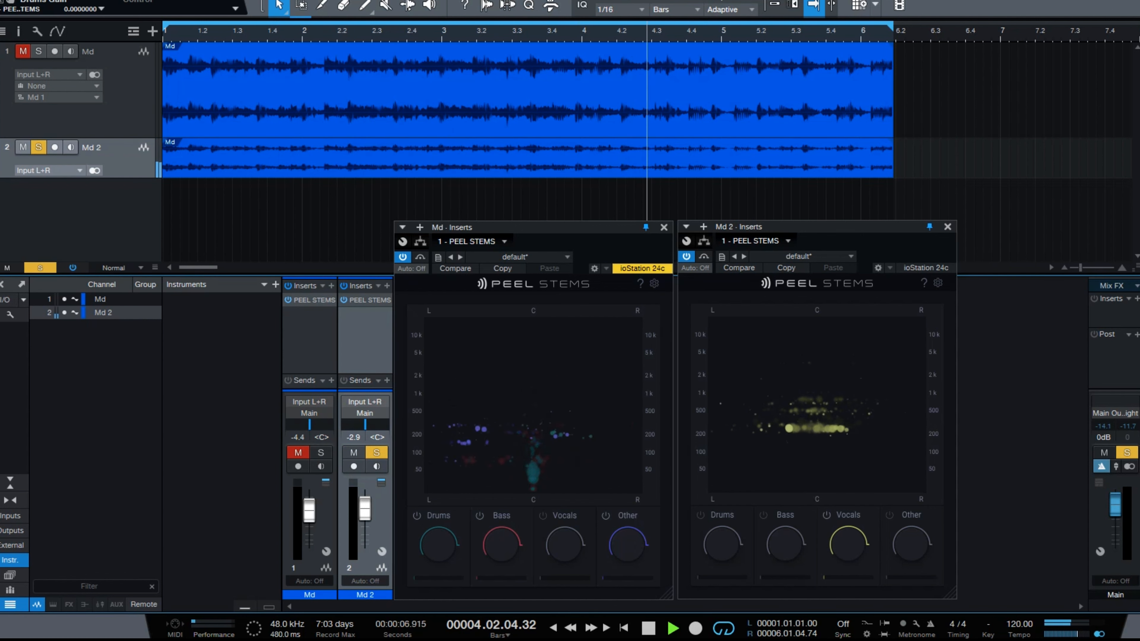
pyautogui.click(320, 452)
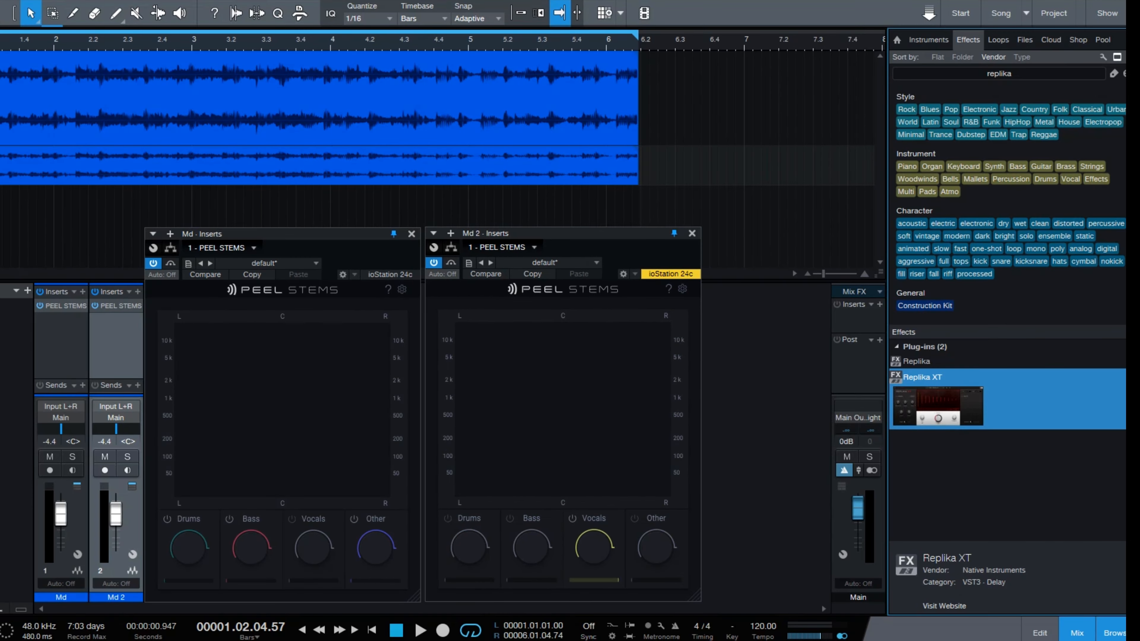
# Insert the Replika XT delay after PEEL STEMS on the Md 2 vocals track and play the song.
pyautogui.moveTo(922, 377); pyautogui.dragTo(113, 369)
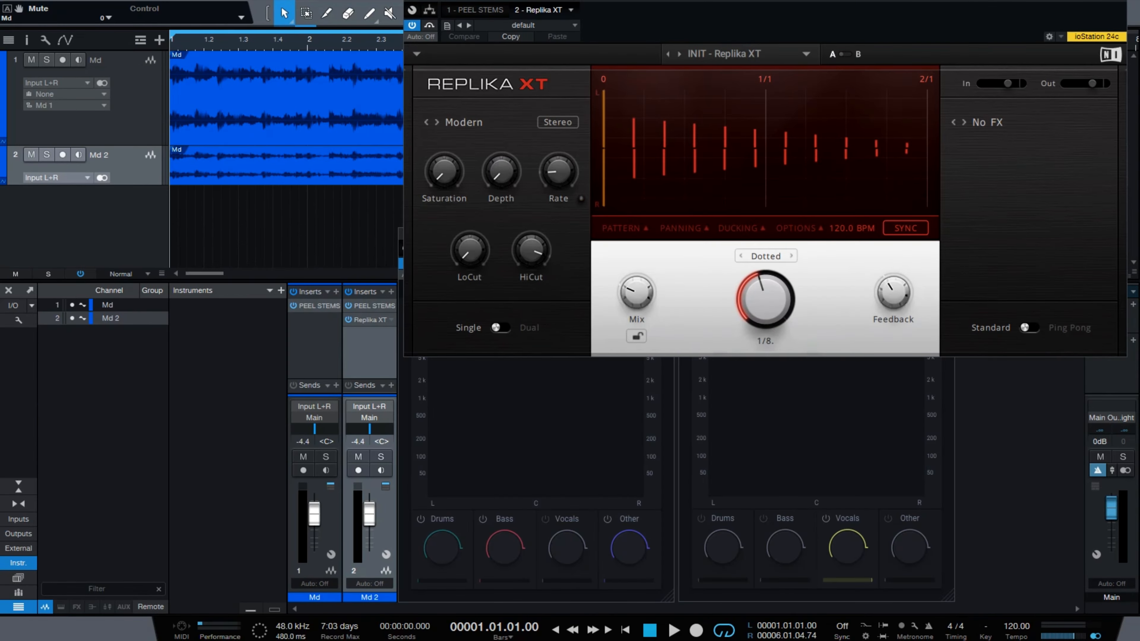
pyautogui.press('space')
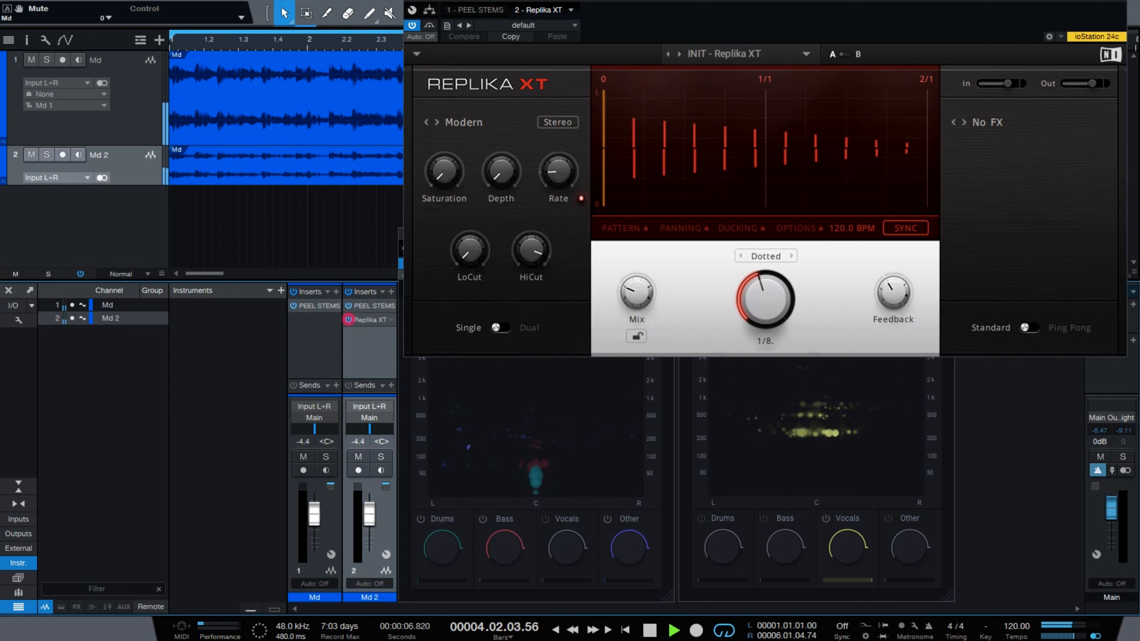
# Compare the vocals with Replika XT bypassed and active, and fine-tune its Mix amount.
pyautogui.click(348, 320)
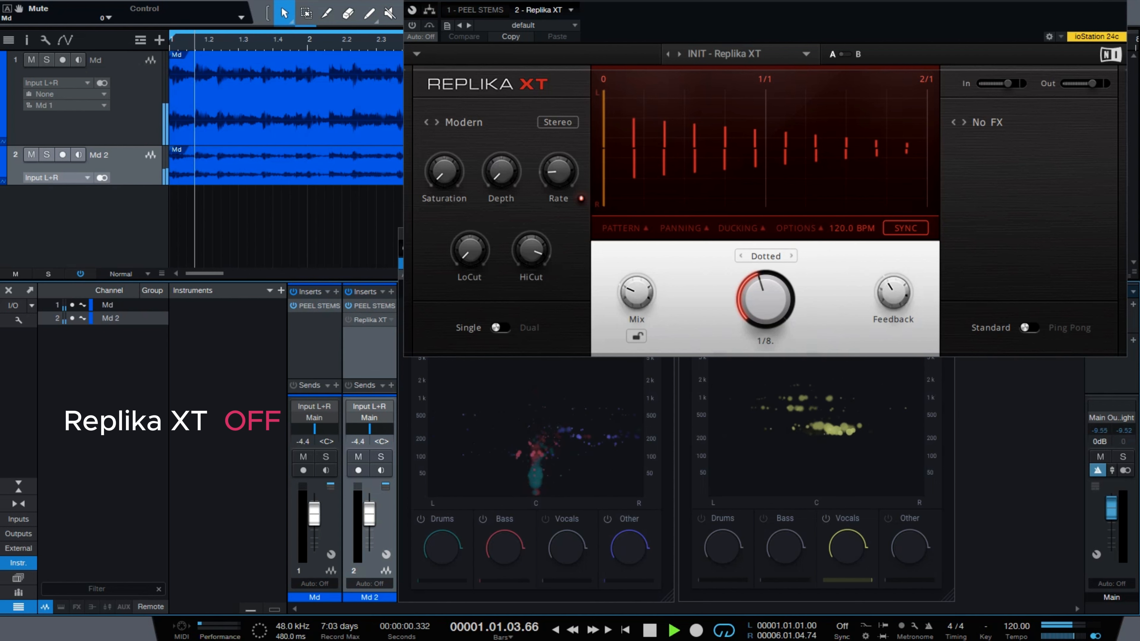
pyautogui.click(348, 320)
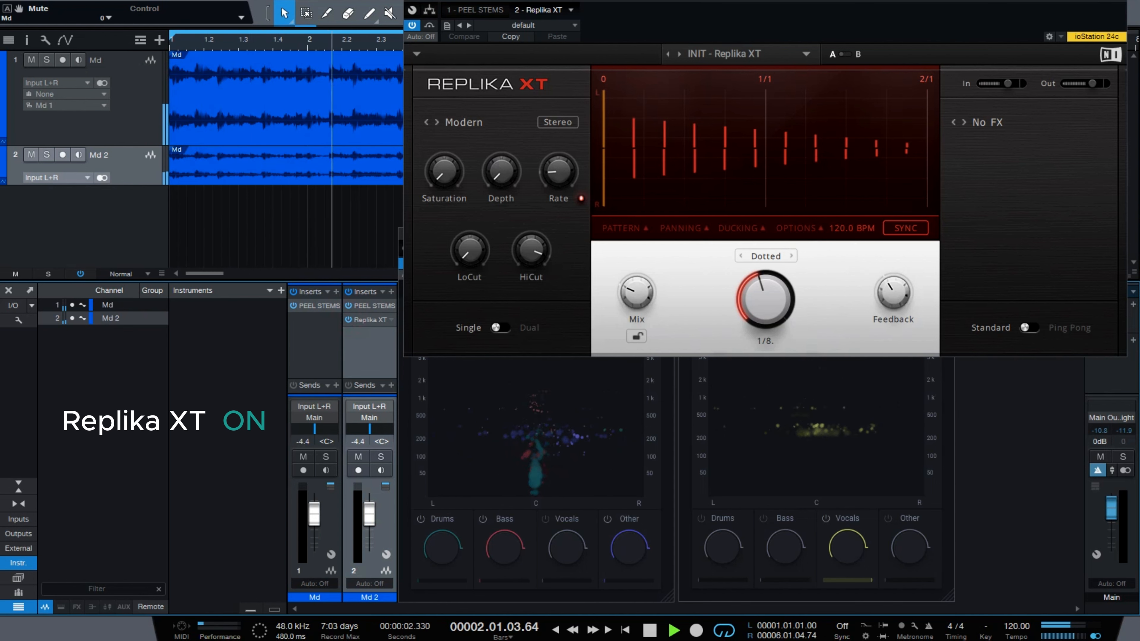
pyautogui.moveTo(636, 293); pyautogui.dragTo(636, 288)
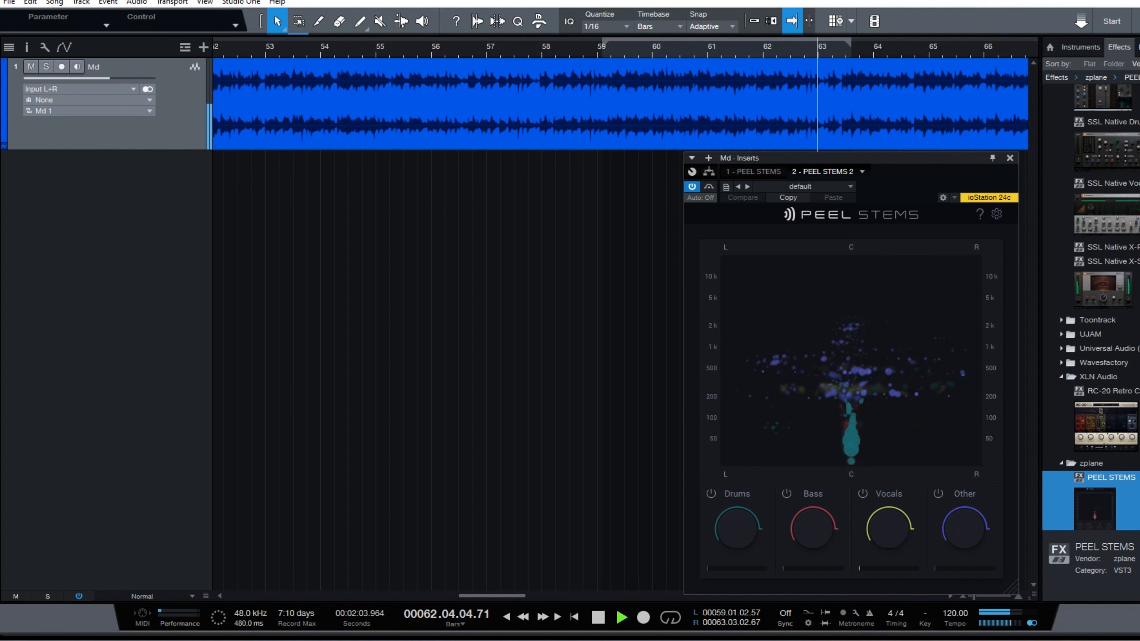
# Solo the Vocals stem in PEEL STEMS 2 and draw a filter region around the centre from about 80 Hz to 2.5 kHz.
pyautogui.keyDown('shift'); pyautogui.click(861, 493); pyautogui.keyUp('shift')
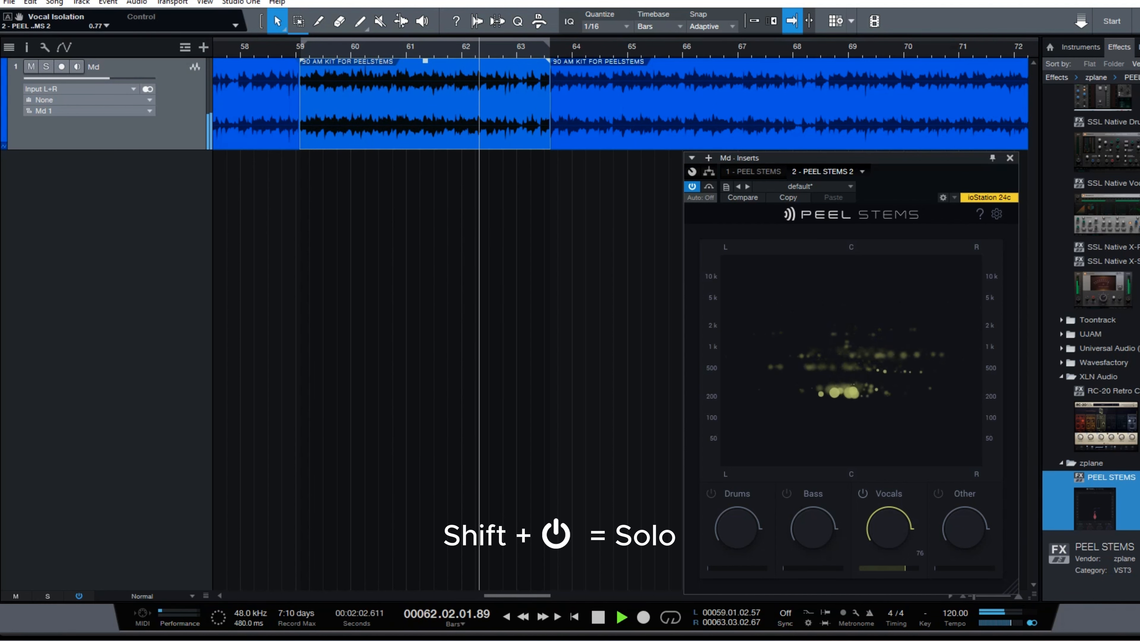
pyautogui.moveTo(878, 426); pyautogui.dragTo(797, 326)
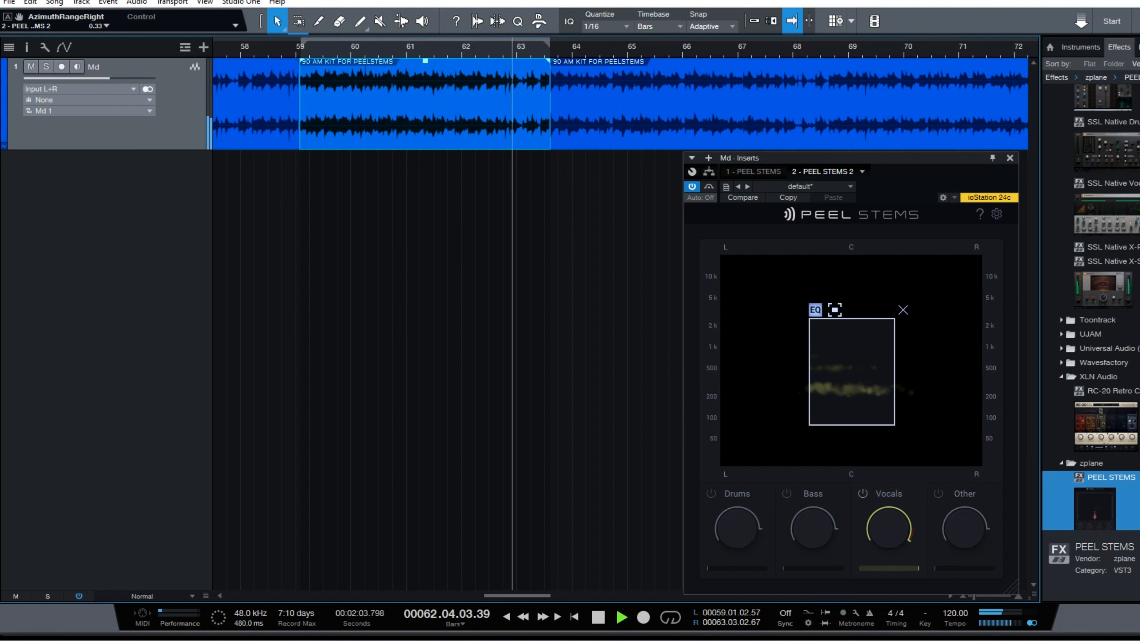
# Turn on looping, bounce the selected 90 AM KIT FOR PEELSTEMS event to a new track, and place the playhead ahead of it.
pyautogui.press('/')
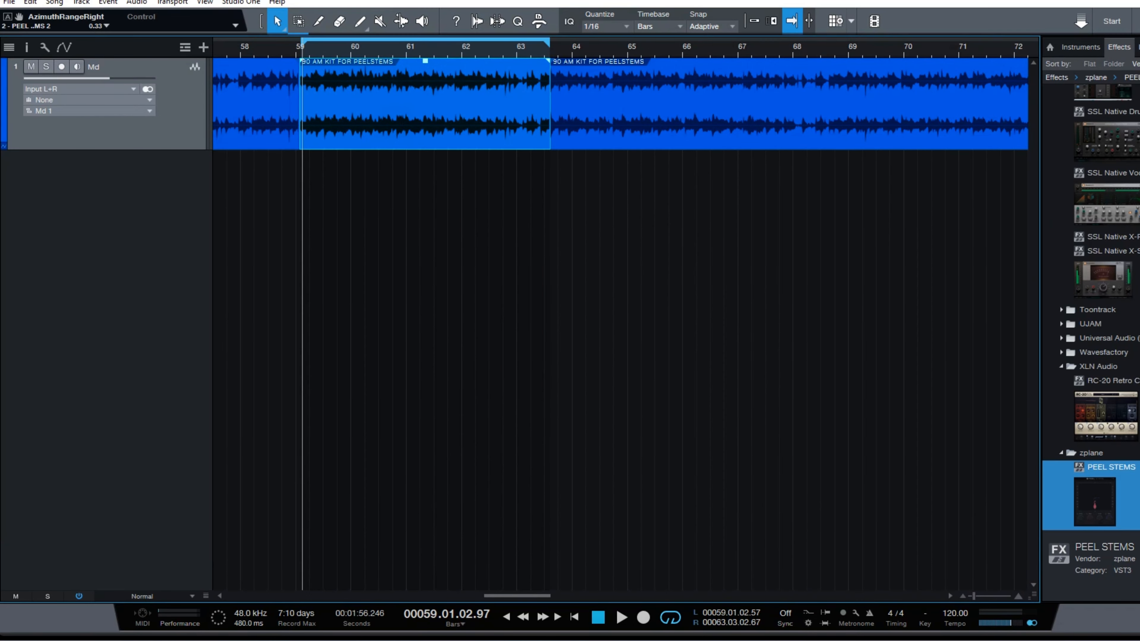
pyautogui.rightClick(393, 125)
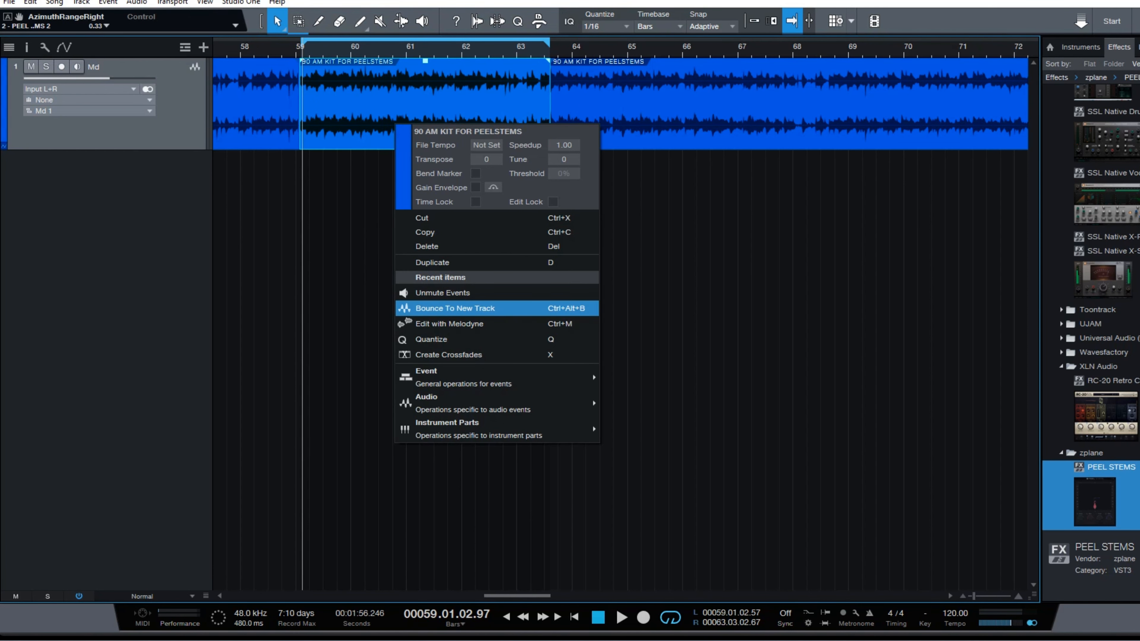
pyautogui.click(427, 308)
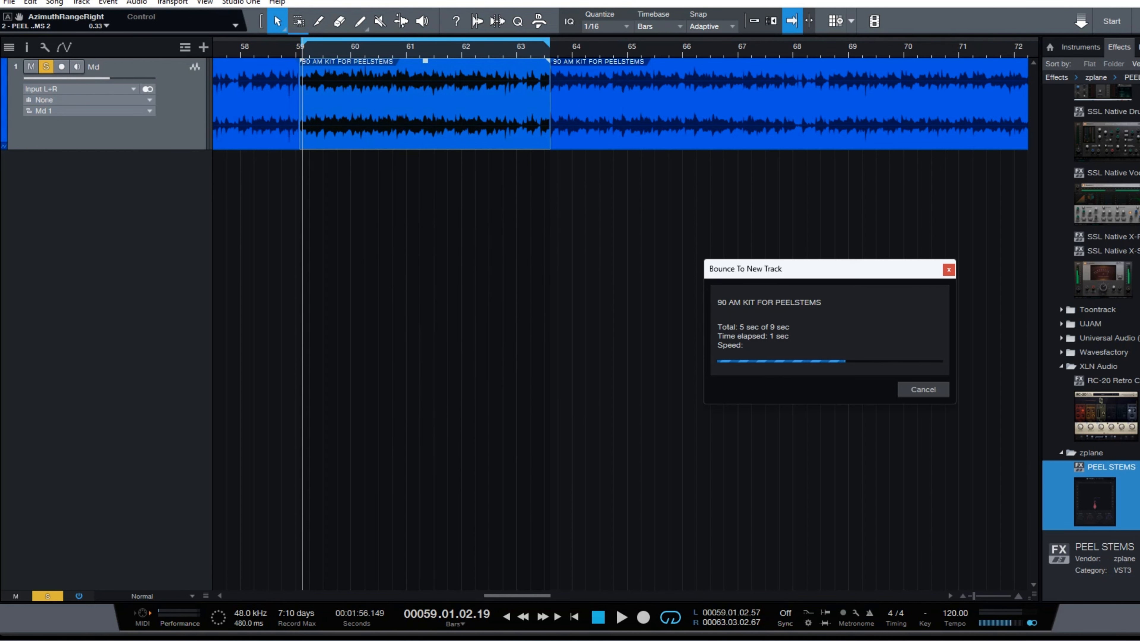
pyautogui.click(286, 47)
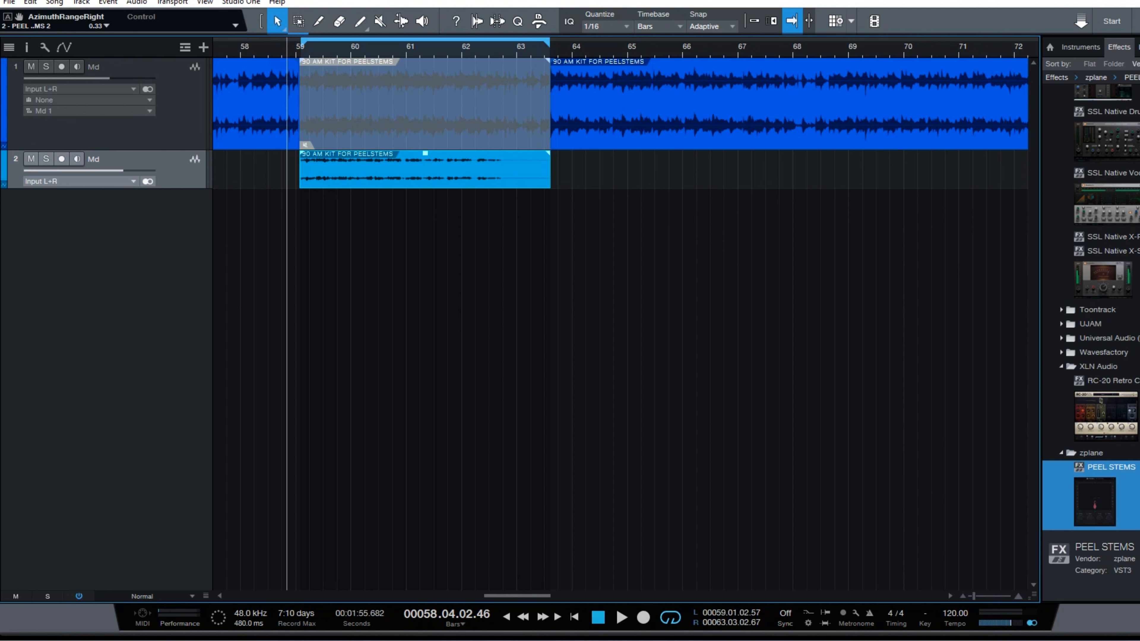
pyautogui.click(217, 51)
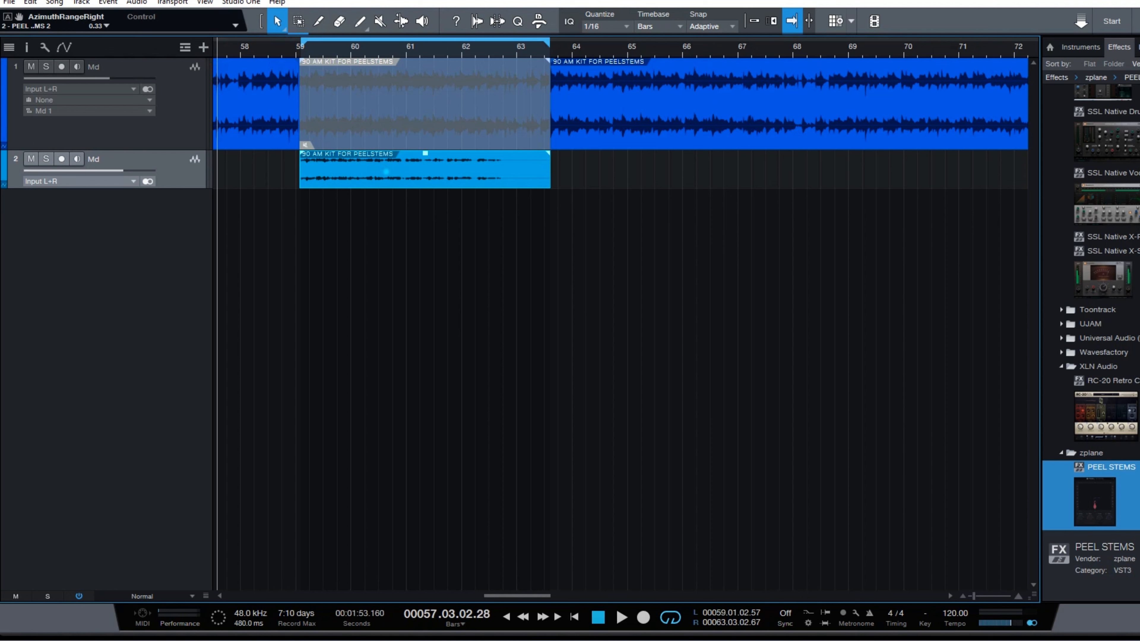
# Edit the bounced vocal event with Melodyne and redetect it with an algorithm that recognises the pitches of its notes.
pyautogui.rightClick(385, 171)
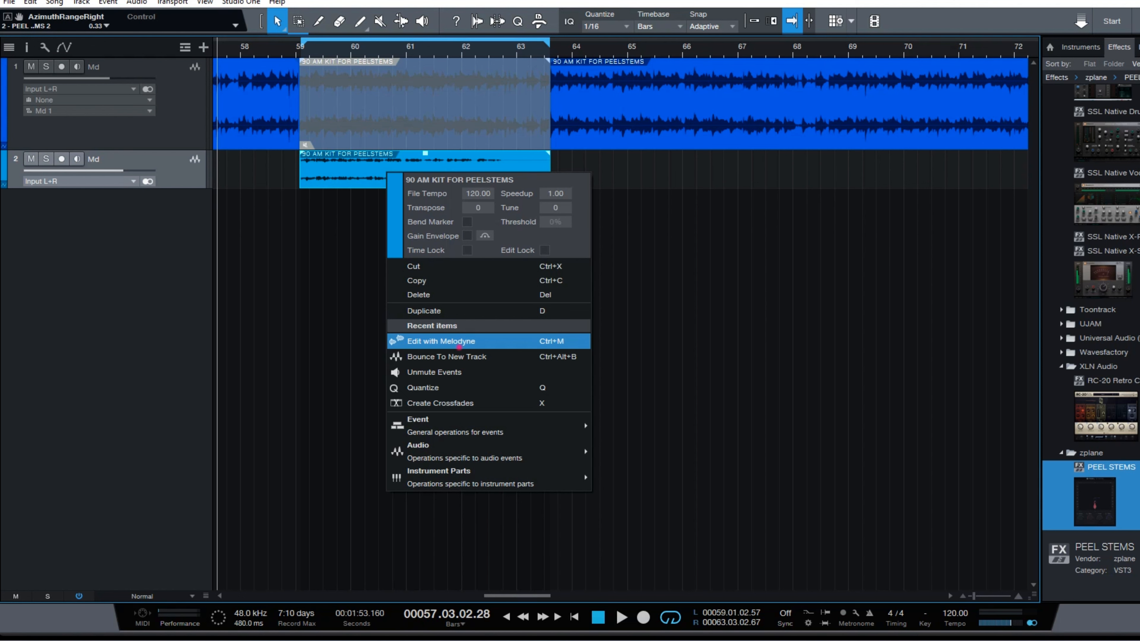
pyautogui.click(459, 346)
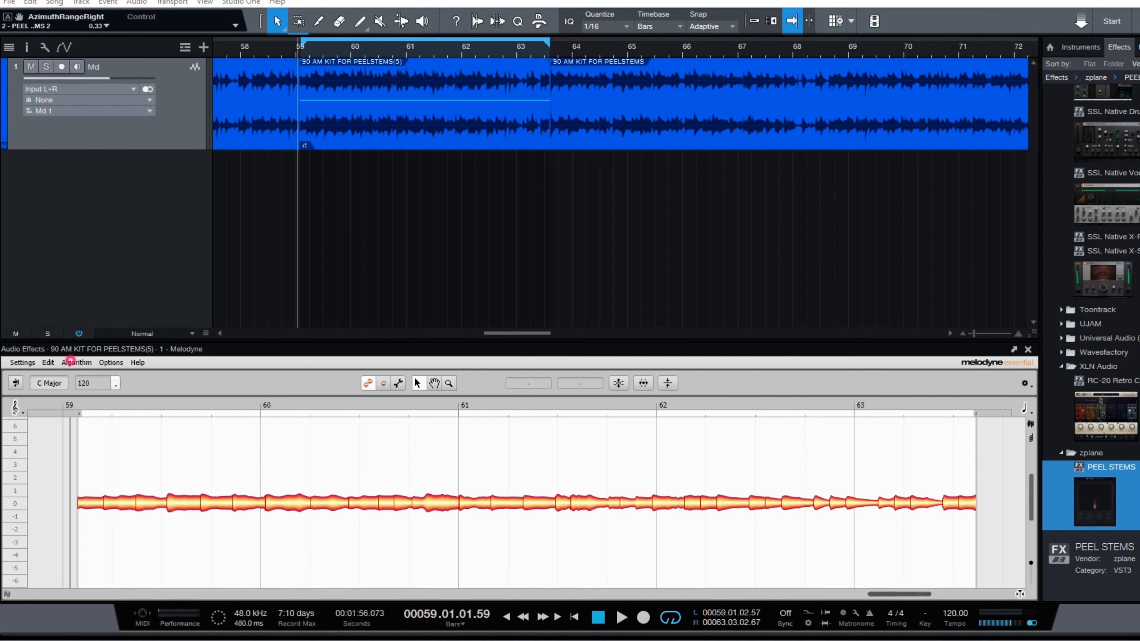
pyautogui.click(69, 361)
pyautogui.click(79, 402)
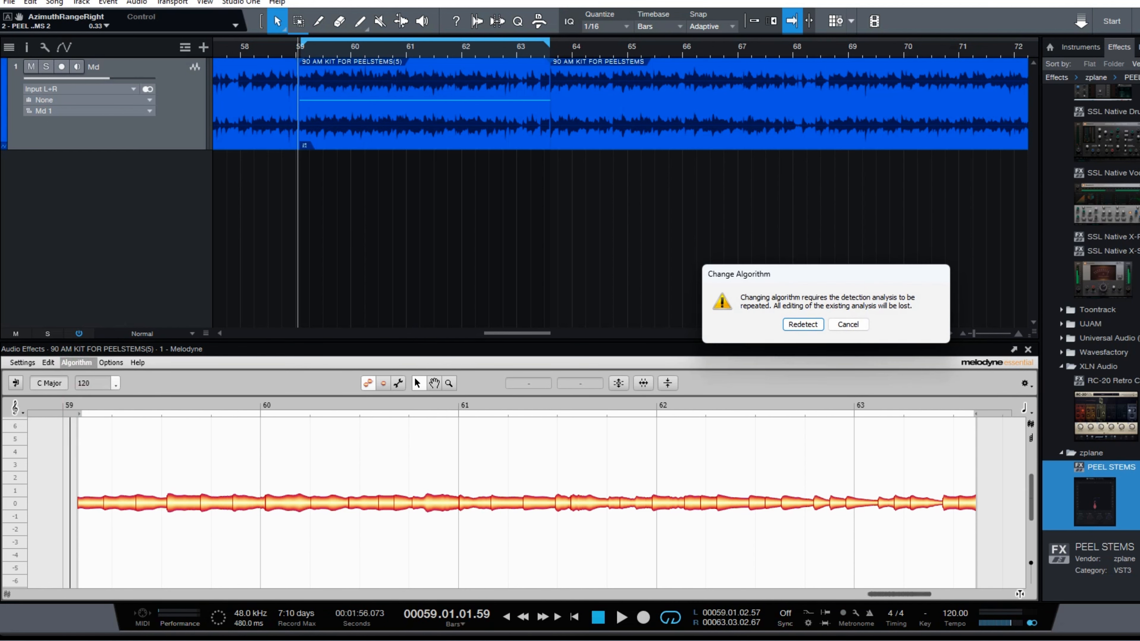
pyautogui.click(801, 323)
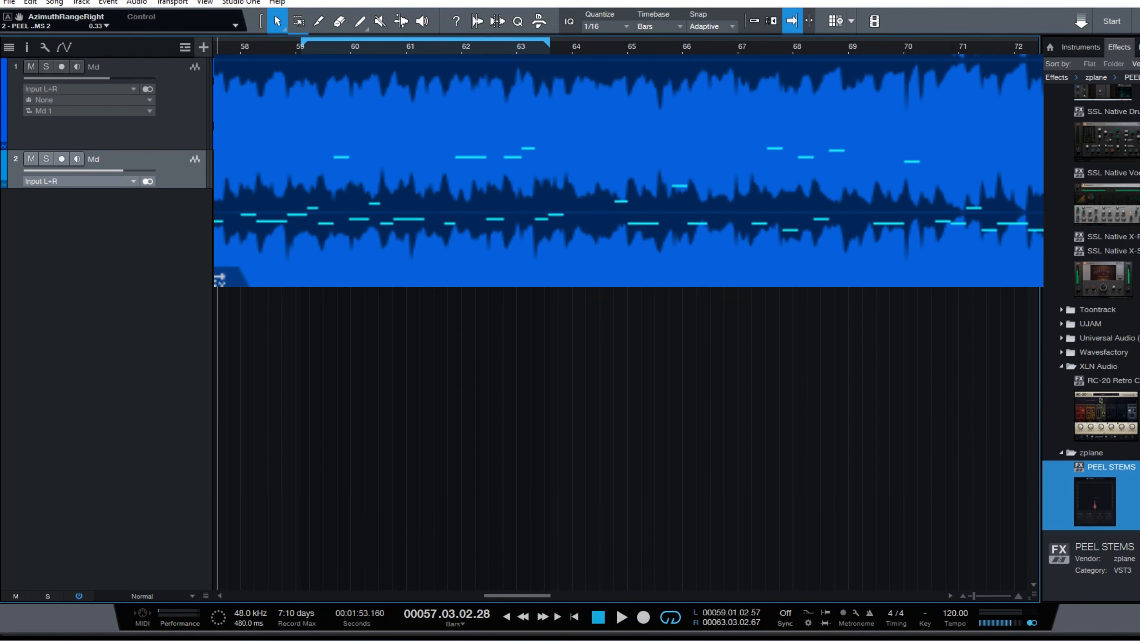
# Add one instrument track and convert the bounced vocal event into a note part on it.
pyautogui.click(203, 47)
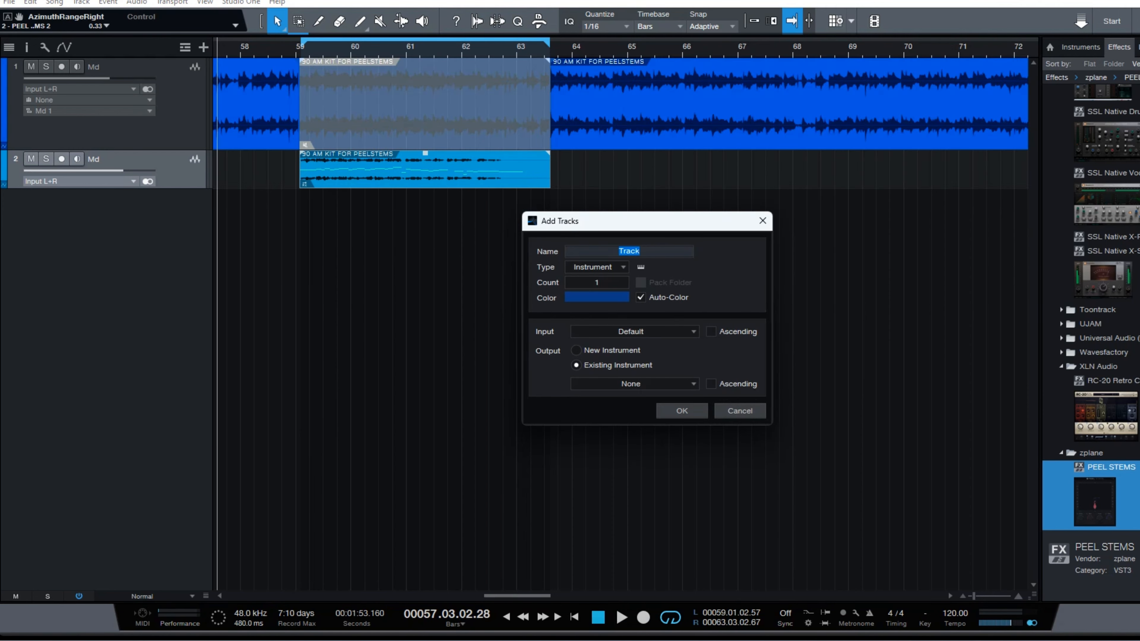
pyautogui.press('Return')
pyautogui.moveTo(449, 173); pyautogui.dragTo(453, 209)
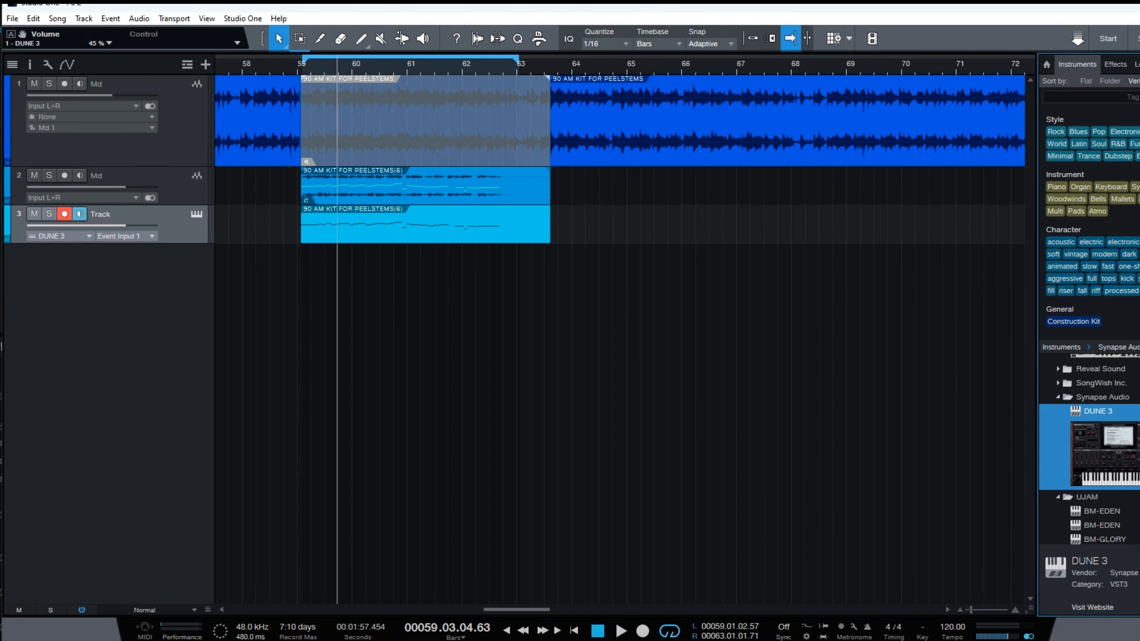
# Load the DUNE 3 synth on the new instrument track and listen to the note part from bar 59.
pyautogui.moveTo(1096, 411); pyautogui.dragTo(197, 229)
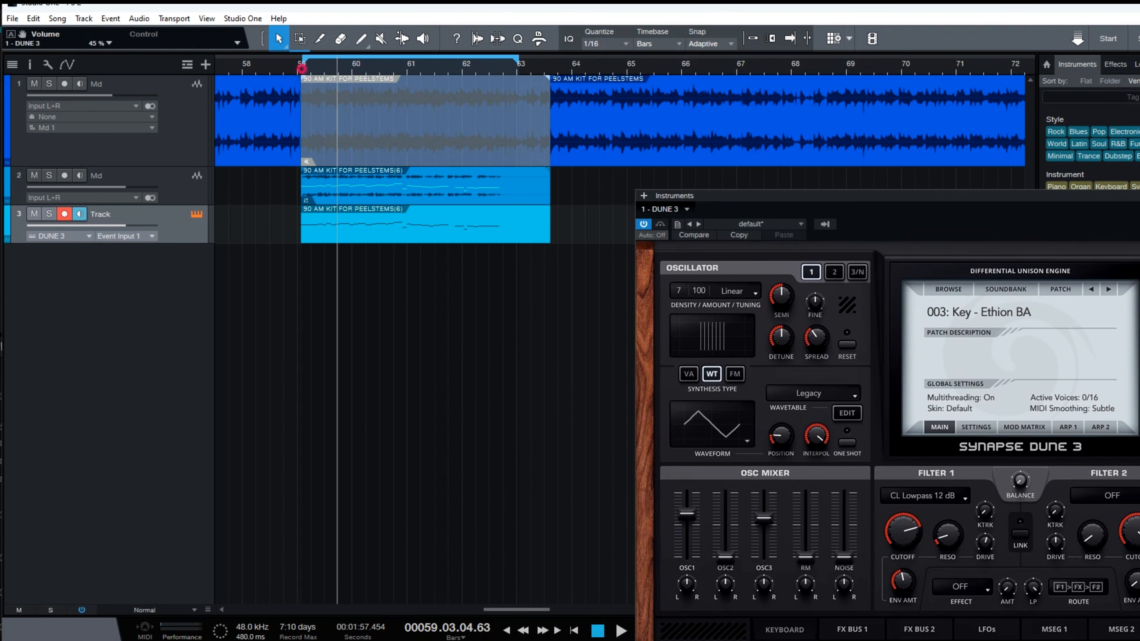
pyautogui.click(301, 66)
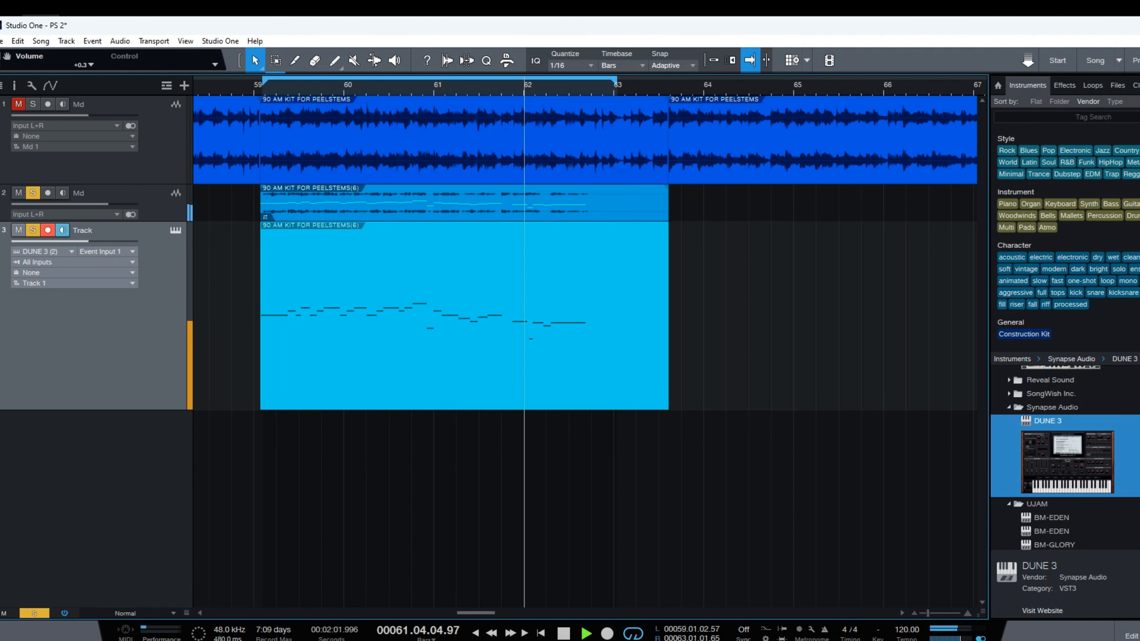
pyautogui.press('space')
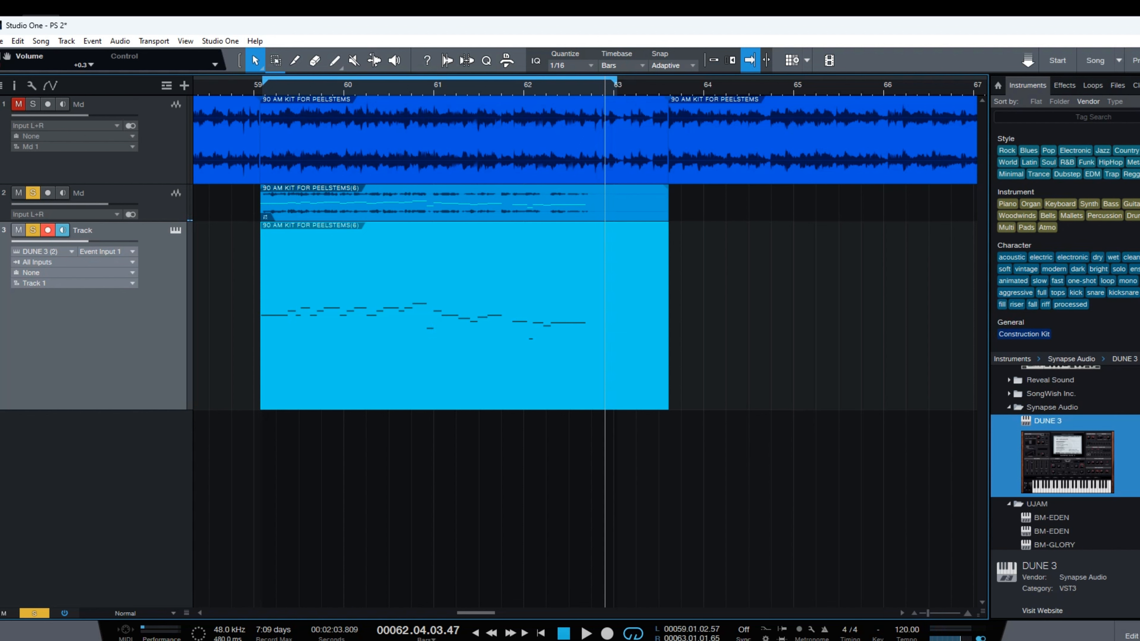
# Open the instrument part for note editing and check the stray low notes.
pyautogui.doubleClick(502, 348)
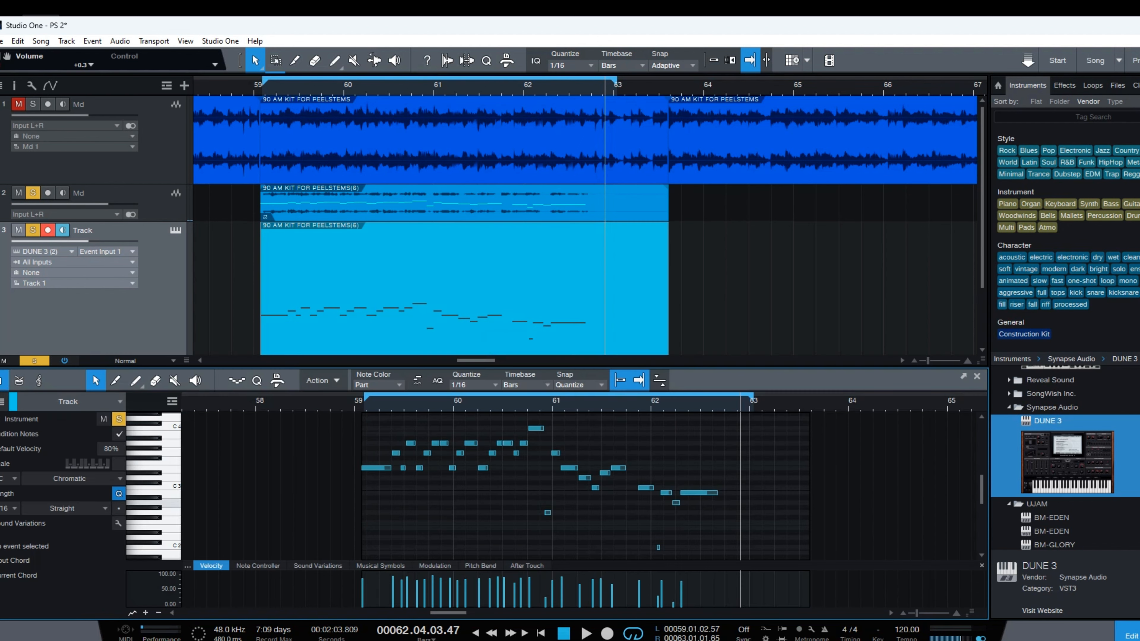
pyautogui.click(547, 512)
pyautogui.moveTo(633, 536); pyautogui.dragTo(682, 560)
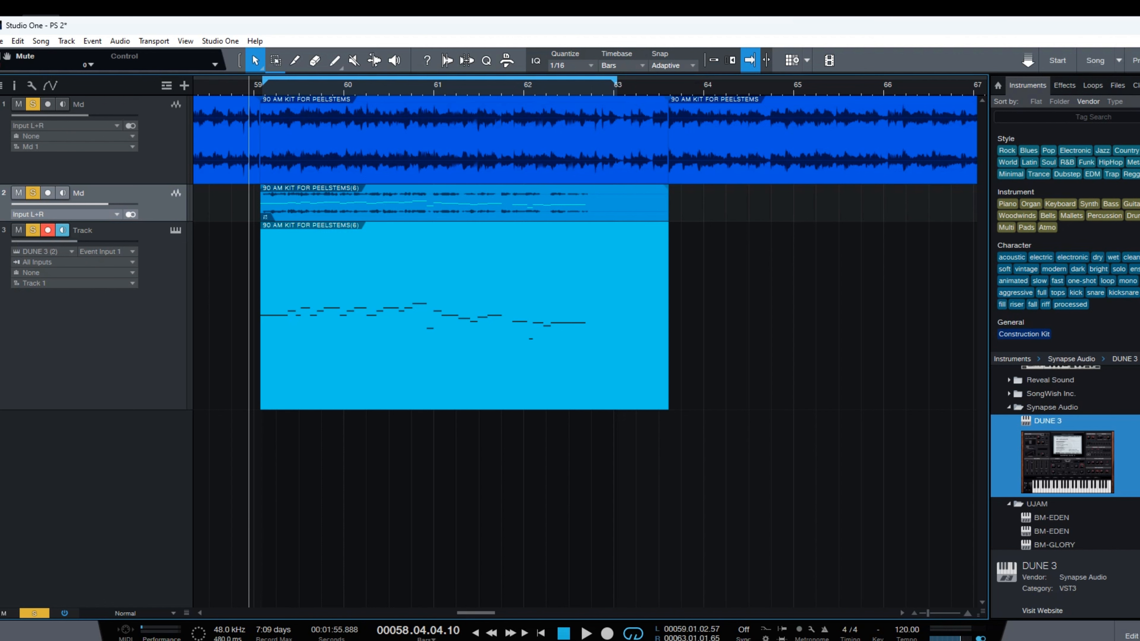
# Remove the bounced Md audio track and play the original Md track together with the DUNE 3 part.
pyautogui.rightClick(164, 207)
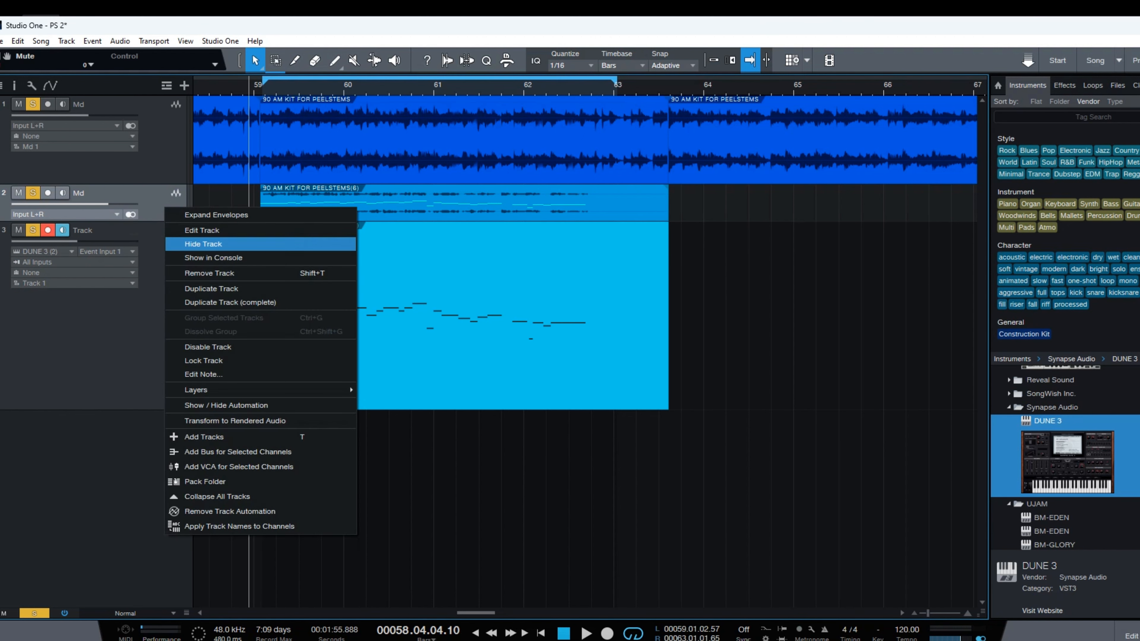
pyautogui.click(202, 273)
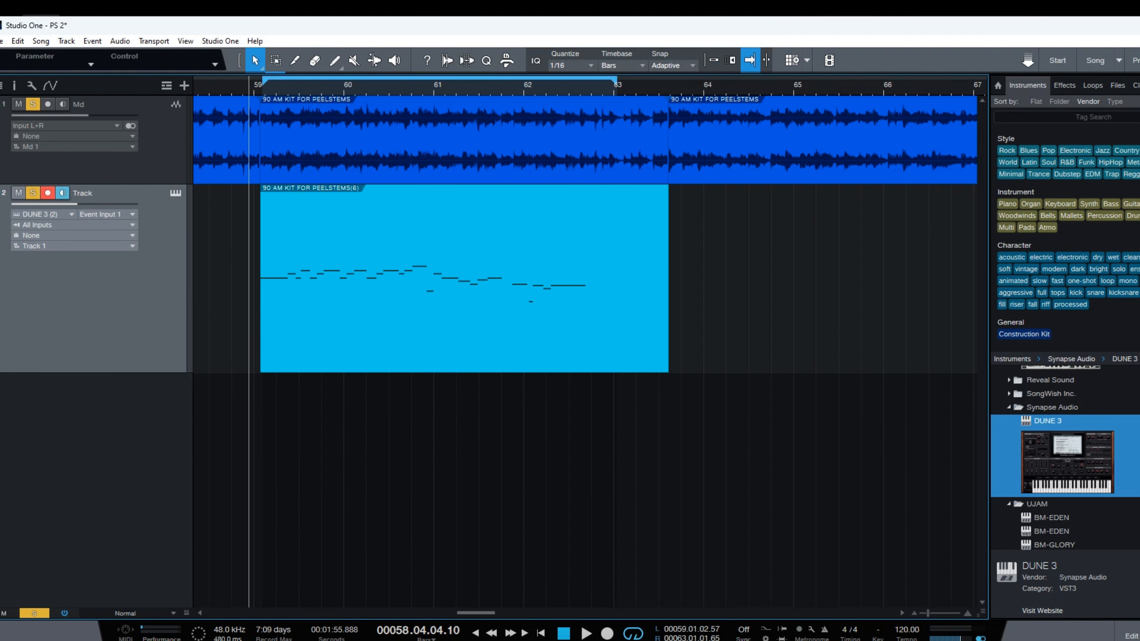
pyautogui.press('space')
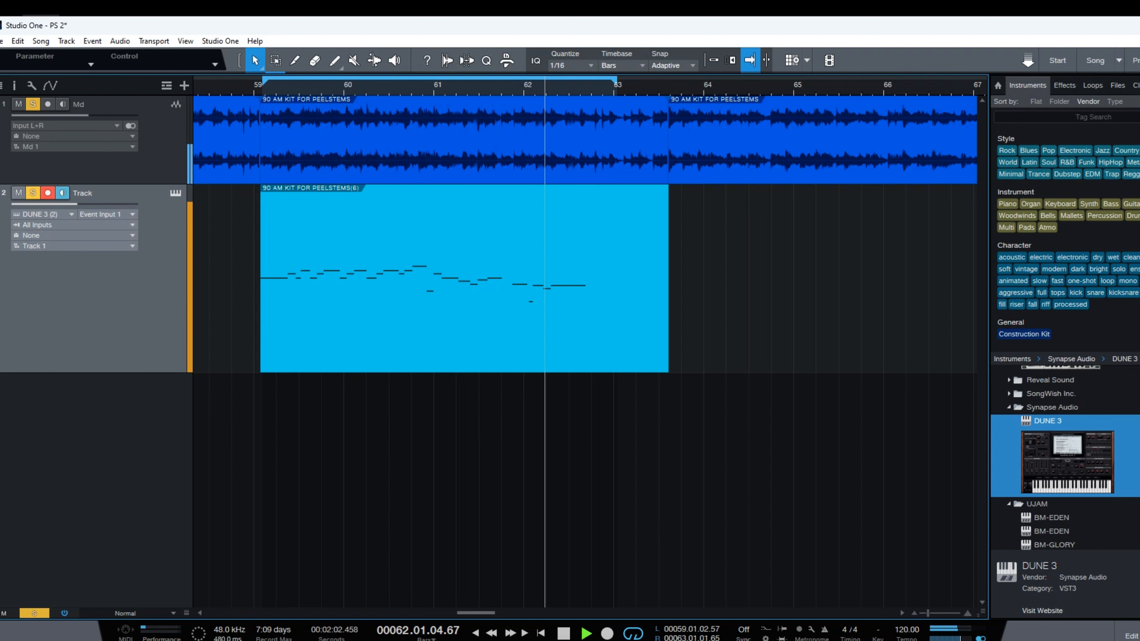
pyautogui.press('space')
# Show the mixer console and play the section to balance the DUNE 3 channel against the Md track.
pyautogui.press('F3')
pyautogui.press('5')
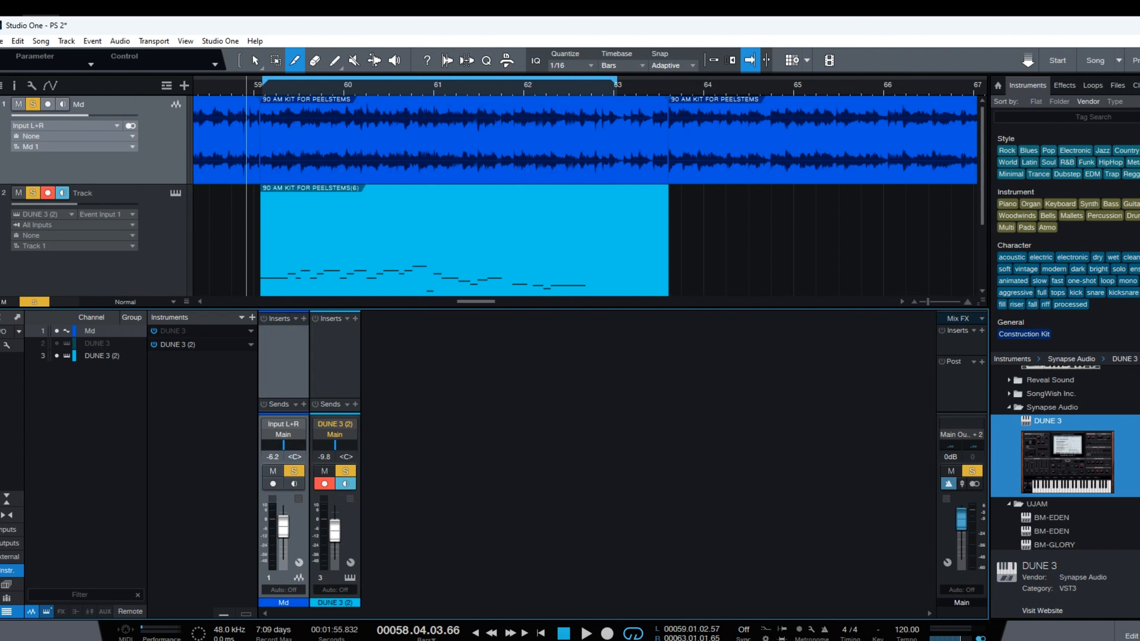
pyautogui.press('space')
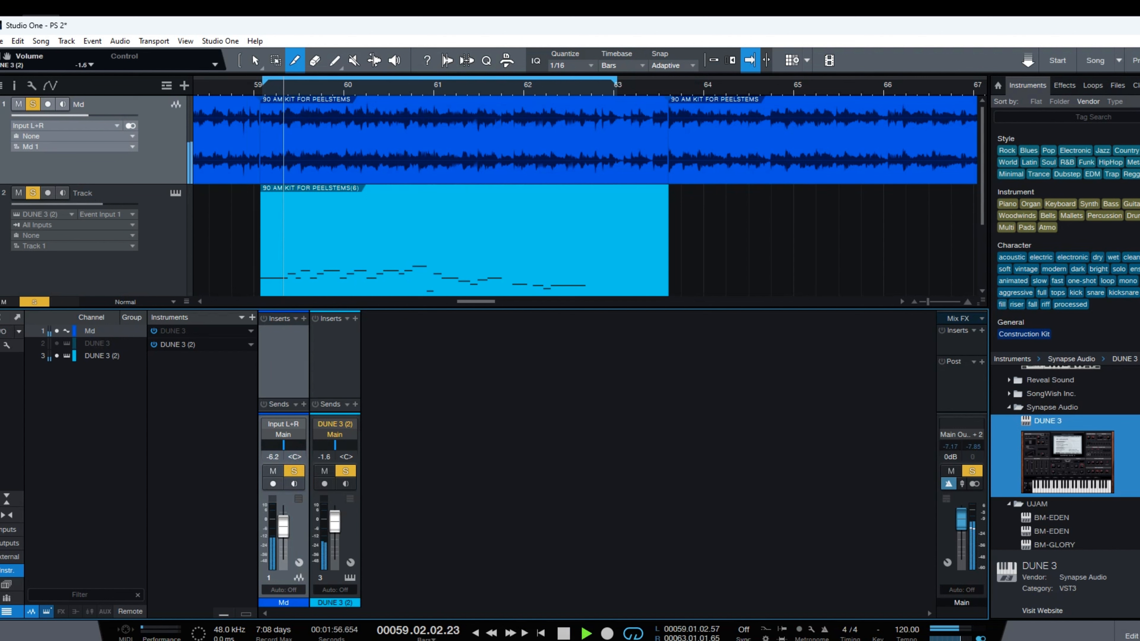